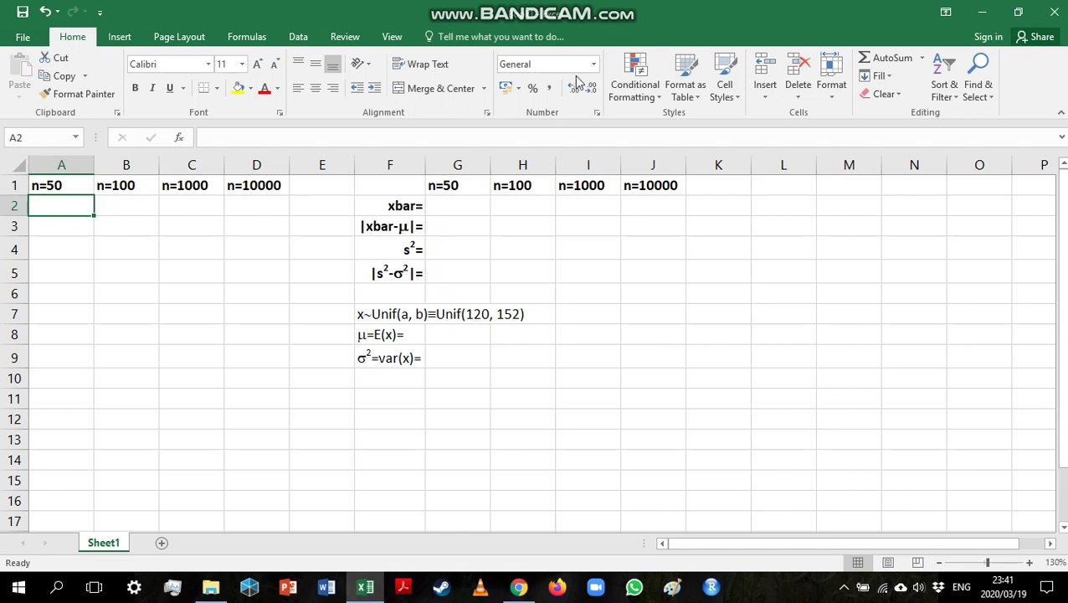
Step: Open the Random Number Generation analysis tool and move its dialog clear of the summary table
{"action": "left_click", "coordinate": [295, 38]}
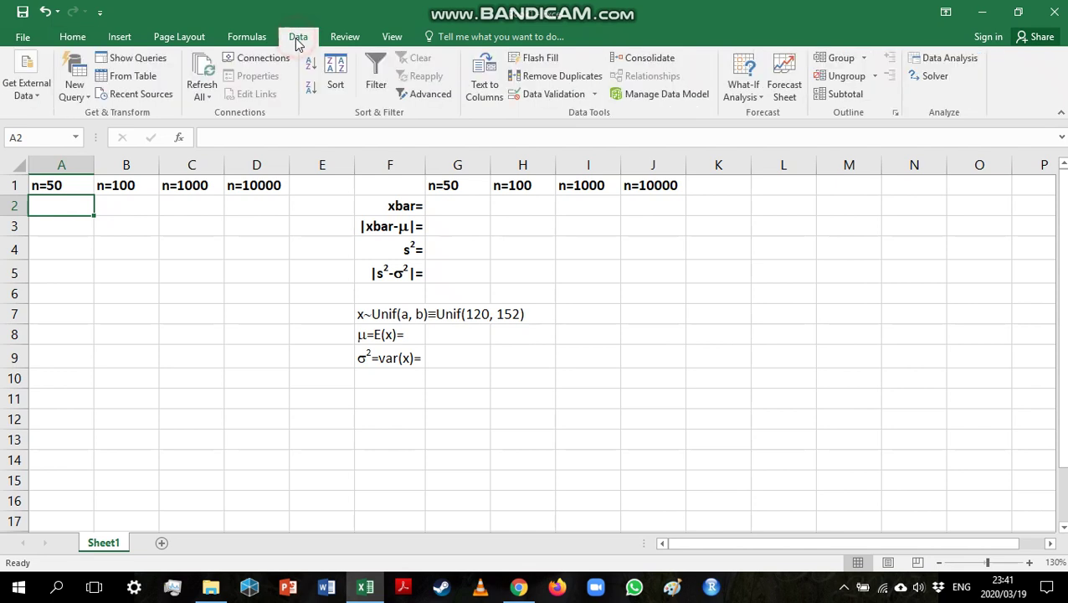
{"action": "left_click", "coordinate": [929, 57]}
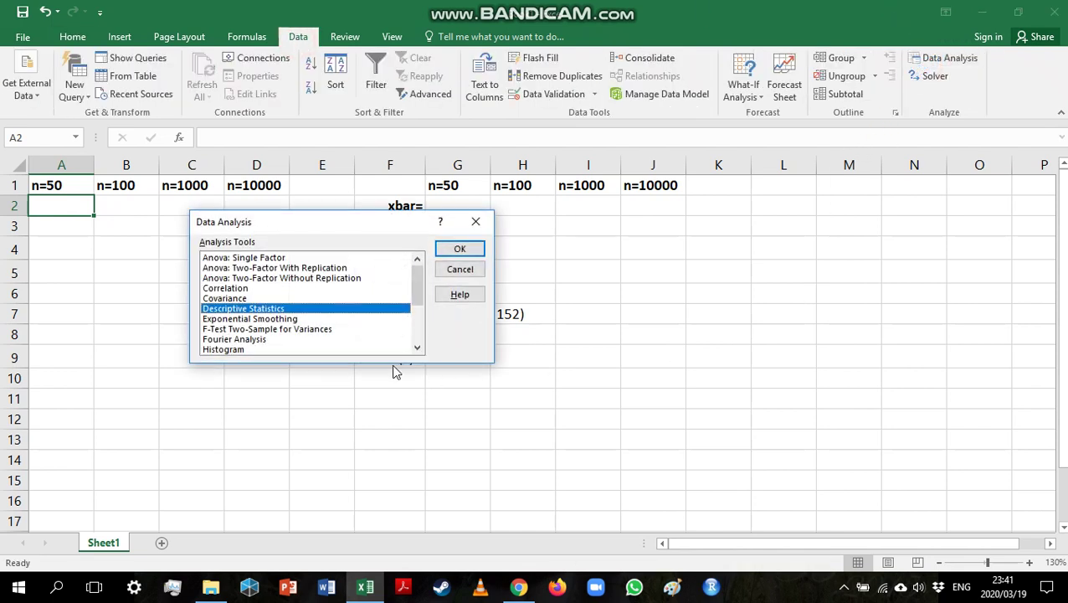
{"action": "left_click", "coordinate": [417, 347]}
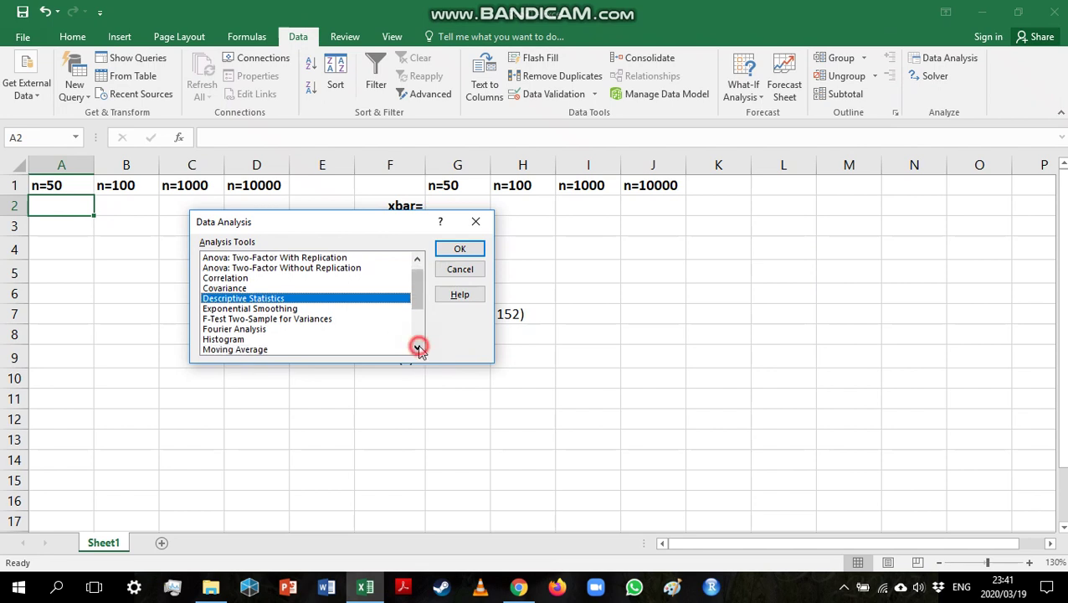
{"action": "left_click", "coordinate": [418, 347]}
{"action": "left_click", "coordinate": [418, 347]}
{"action": "left_click", "coordinate": [318, 340]}
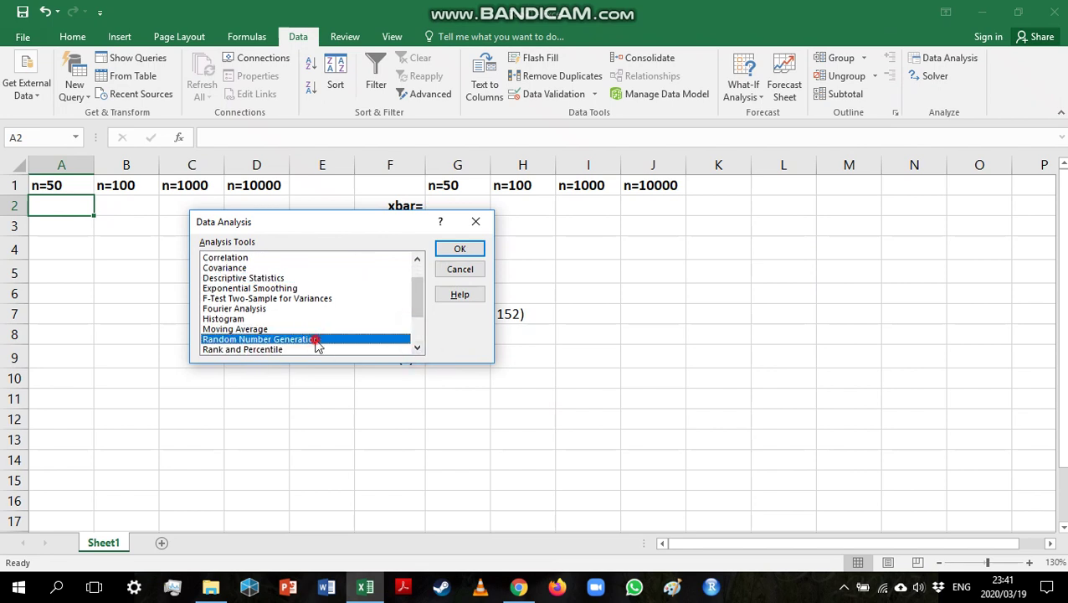
{"action": "left_click", "coordinate": [444, 249]}
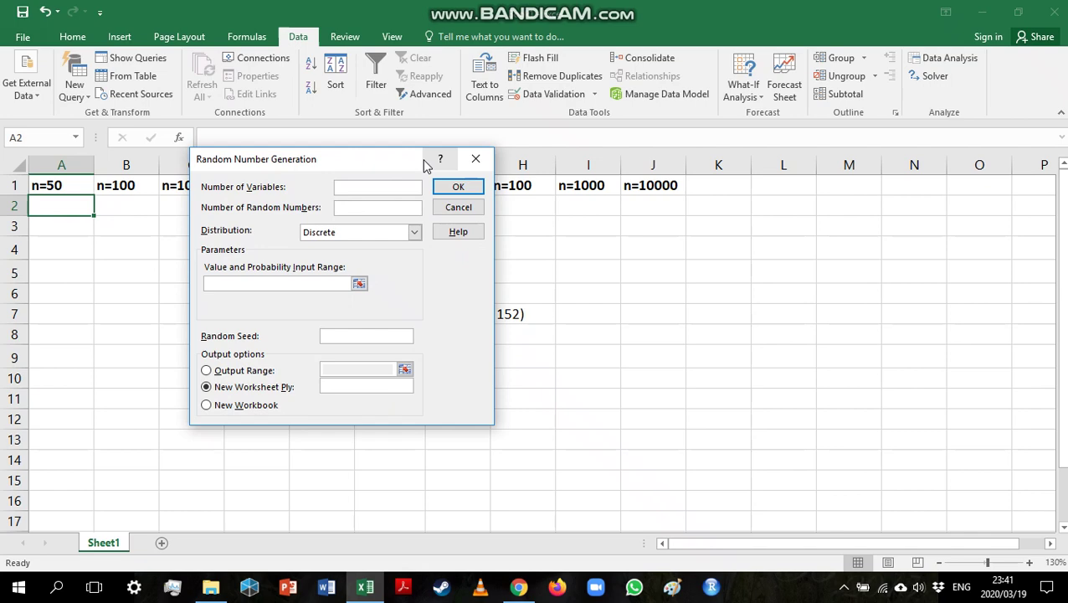
{"action": "left_click_drag", "start_coordinate": [424, 165], "coordinate": [763, 227]}
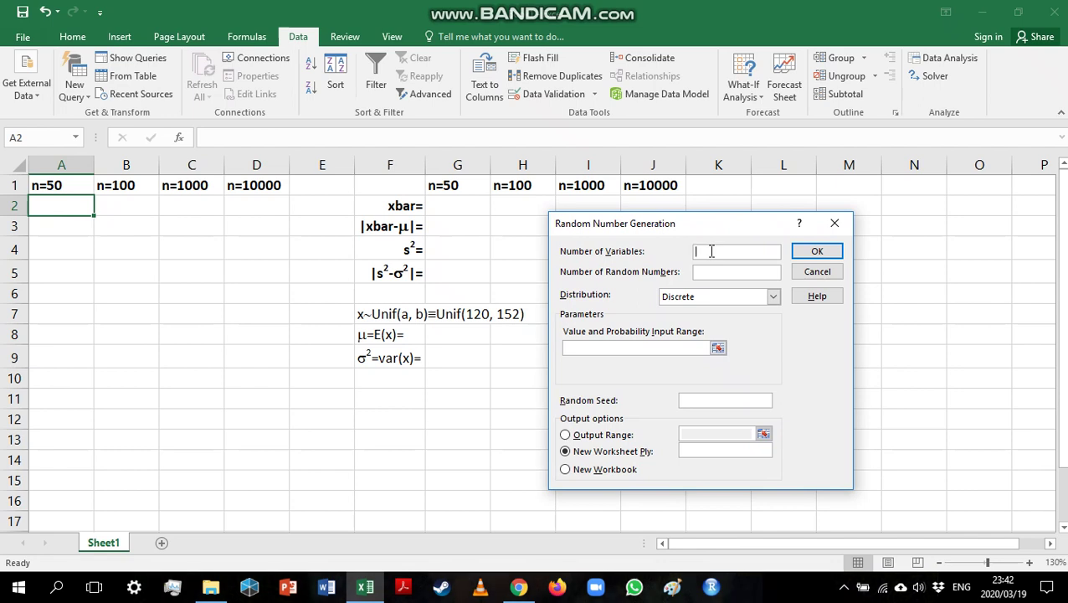
Step: Set the generator to 1 variable and 50 random numbers with a Uniform distribution
{"action": "type", "text": "1"}
{"action": "left_click", "coordinate": [708, 269]}
{"action": "type", "text": "50"}
{"action": "left_click", "coordinate": [772, 296]}
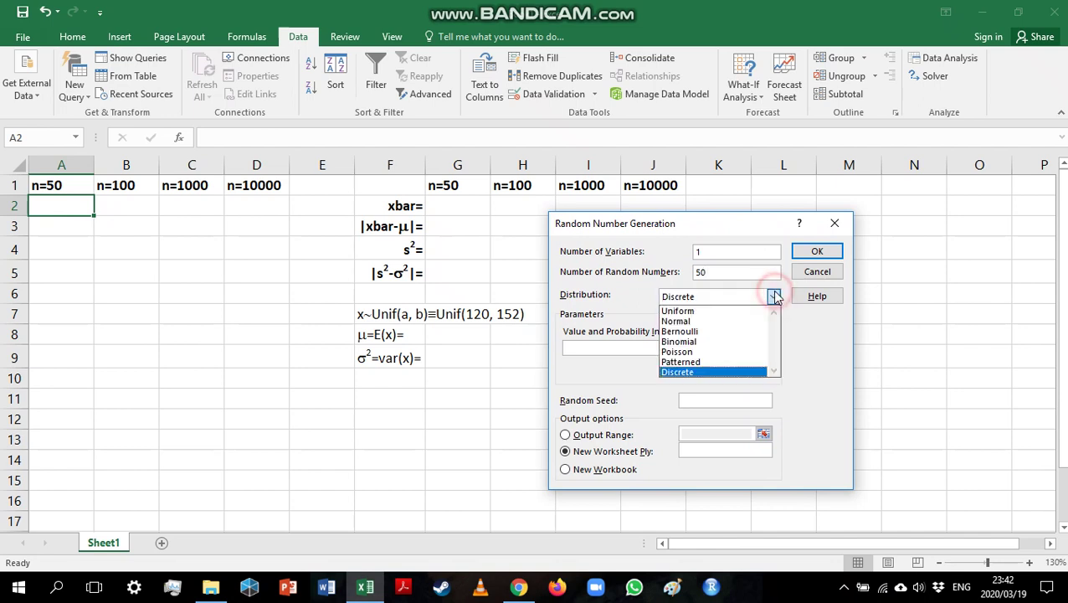
{"action": "left_click", "coordinate": [699, 311]}
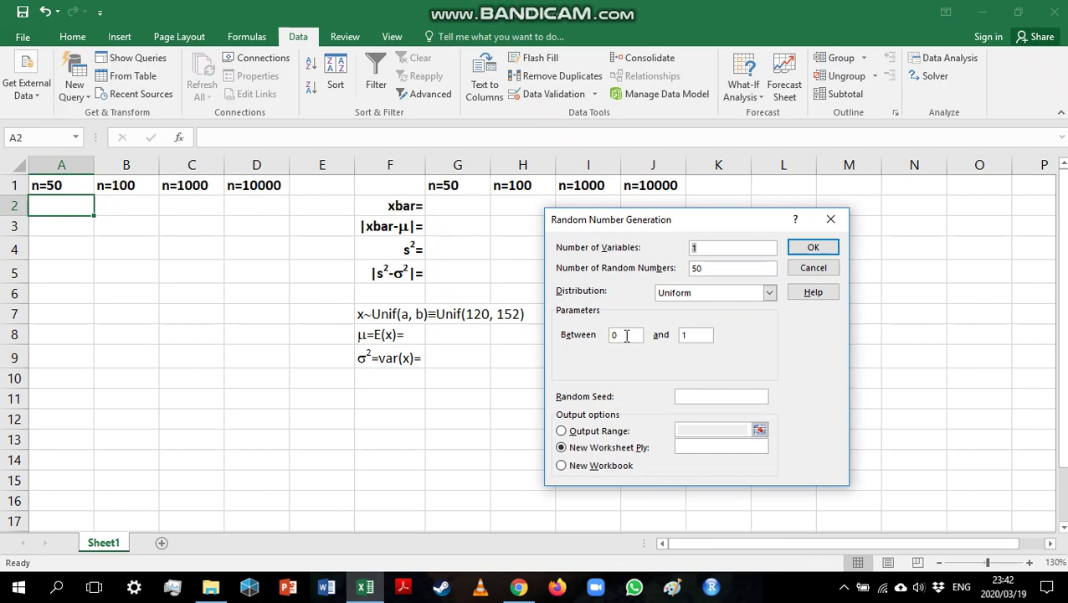
Step: Set the uniform distribution's bounds to 120 and 152 and the random seed to 123
{"action": "left_click", "coordinate": [621, 334]}
{"action": "key", "text": "BackSpace"}
{"action": "type", "text": "120"}
{"action": "key", "text": "Tab"}
{"action": "type", "text": "152"}
{"action": "left_click", "coordinate": [705, 395]}
{"action": "type", "text": "123"}
Step: Set the output range to cell A2 and generate the n=50 sample
{"action": "left_click", "coordinate": [561, 431]}
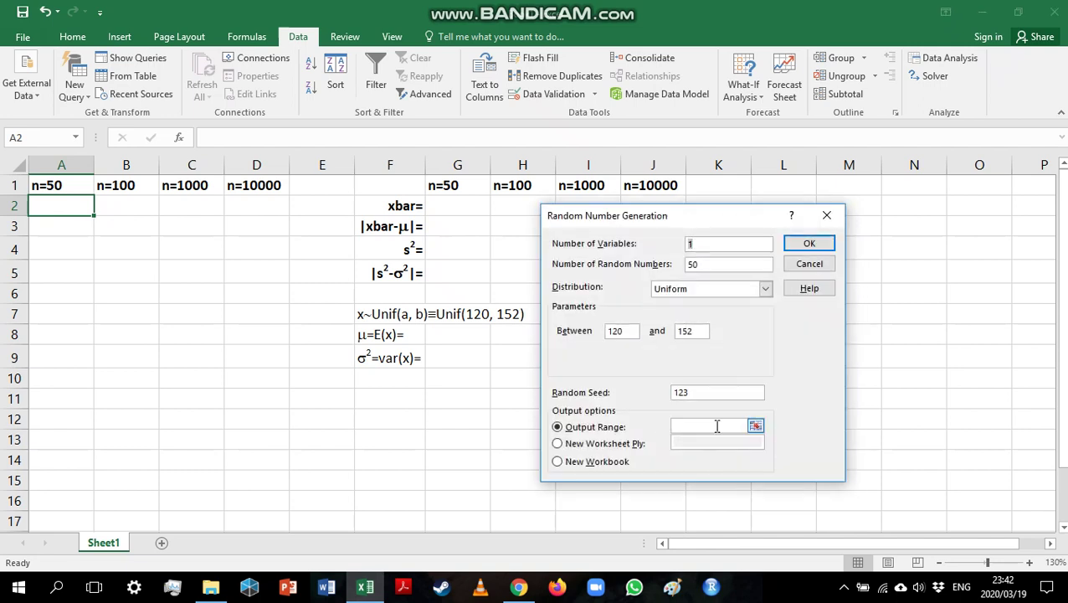
{"action": "left_click", "coordinate": [717, 426]}
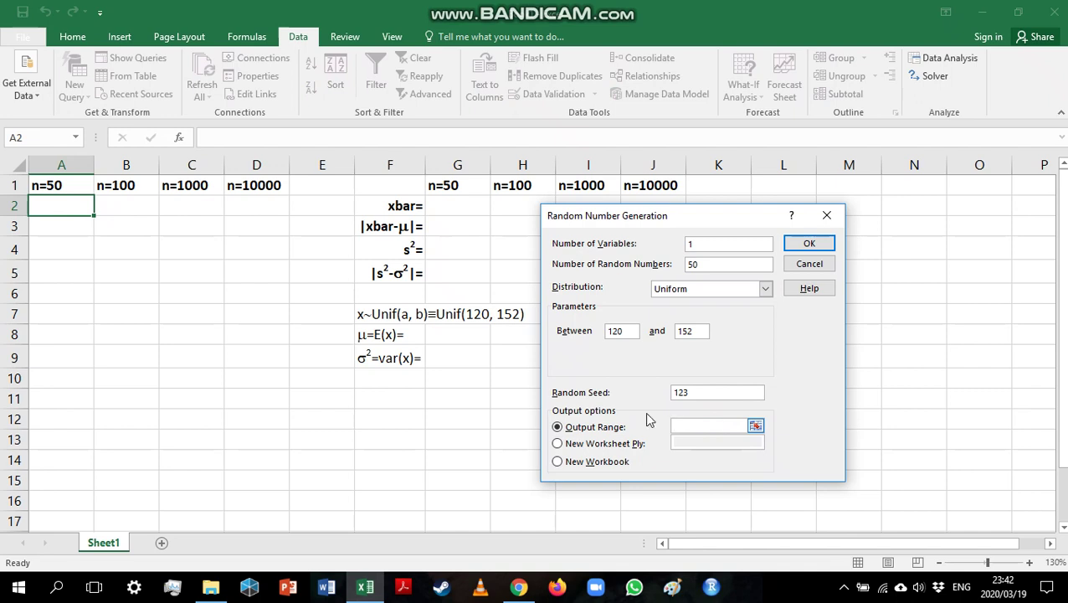
{"action": "left_click", "coordinate": [62, 205]}
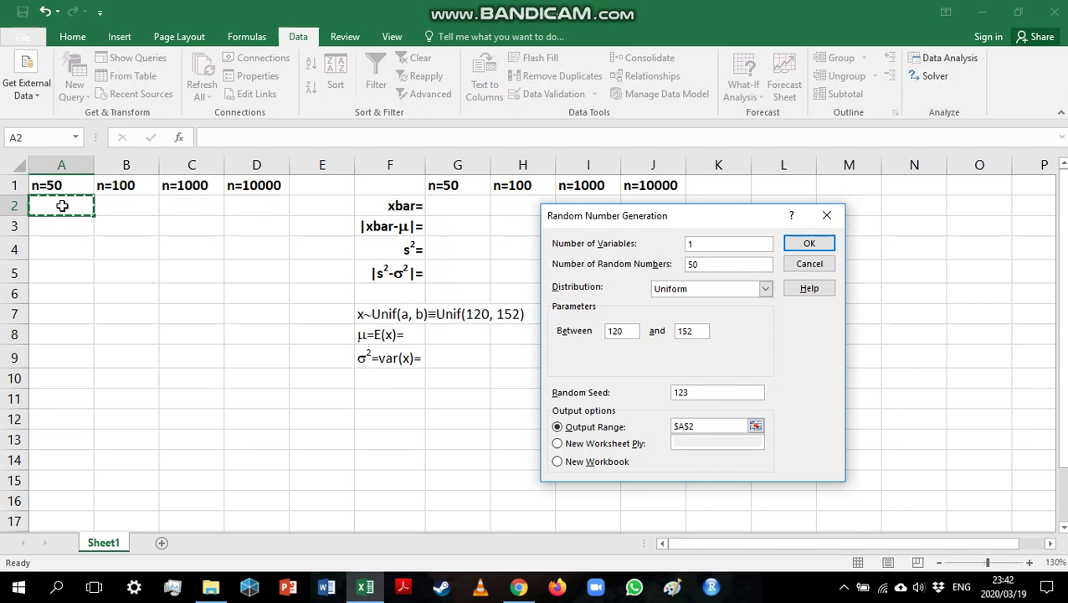
{"action": "left_click", "coordinate": [808, 243]}
{"action": "scroll", "coordinate": [159, 328], "scroll_direction": "down", "scroll_amount": 15}
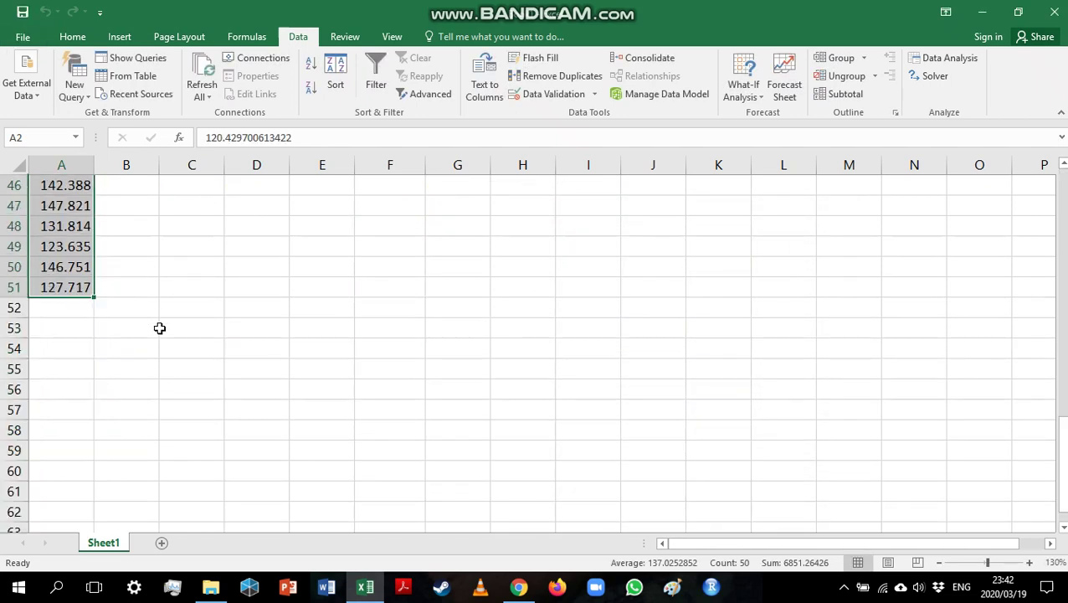
{"action": "scroll", "coordinate": [159, 328], "scroll_direction": "up", "scroll_amount": 1}
{"action": "scroll", "coordinate": [159, 328], "scroll_direction": "up", "scroll_amount": 14}
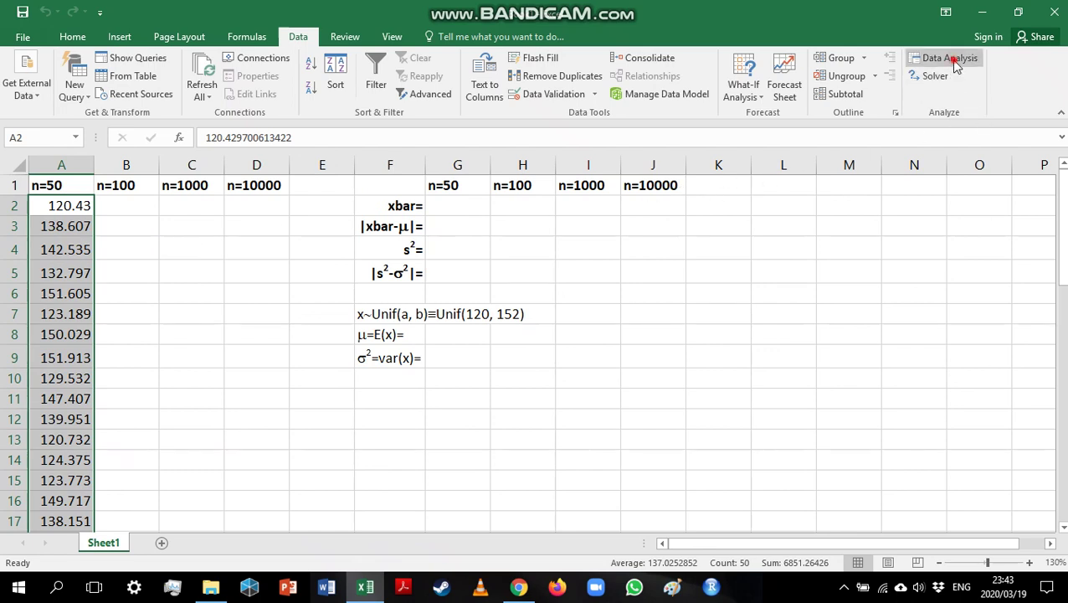
Step: Generate 100 random numbers for the n=100 sample with the same distribution settings, output starting at B2
{"action": "left_click", "coordinate": [950, 60]}
{"action": "left_click", "coordinate": [832, 306]}
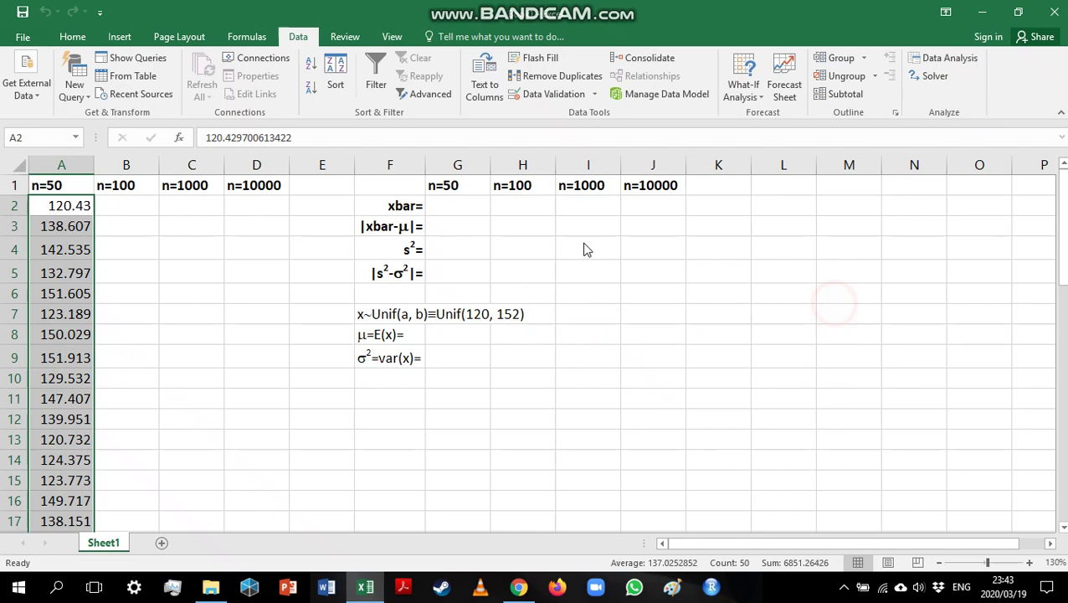
{"action": "left_click", "coordinate": [699, 263]}
{"action": "left_click_drag", "start_coordinate": [671, 264], "coordinate": [661, 263]}
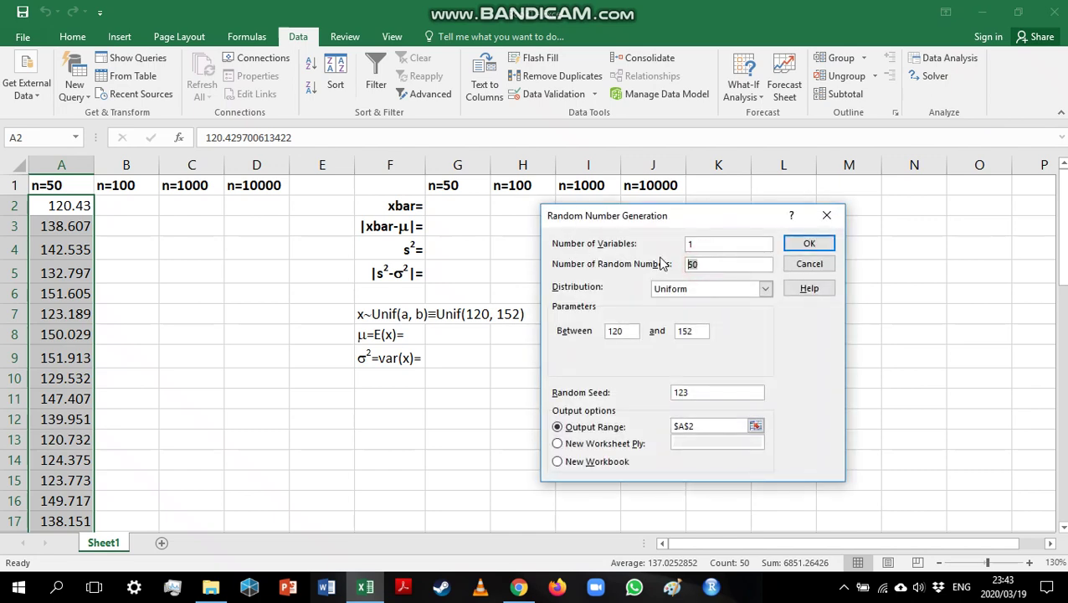
{"action": "type", "text": "100"}
{"action": "left_click", "coordinate": [679, 426]}
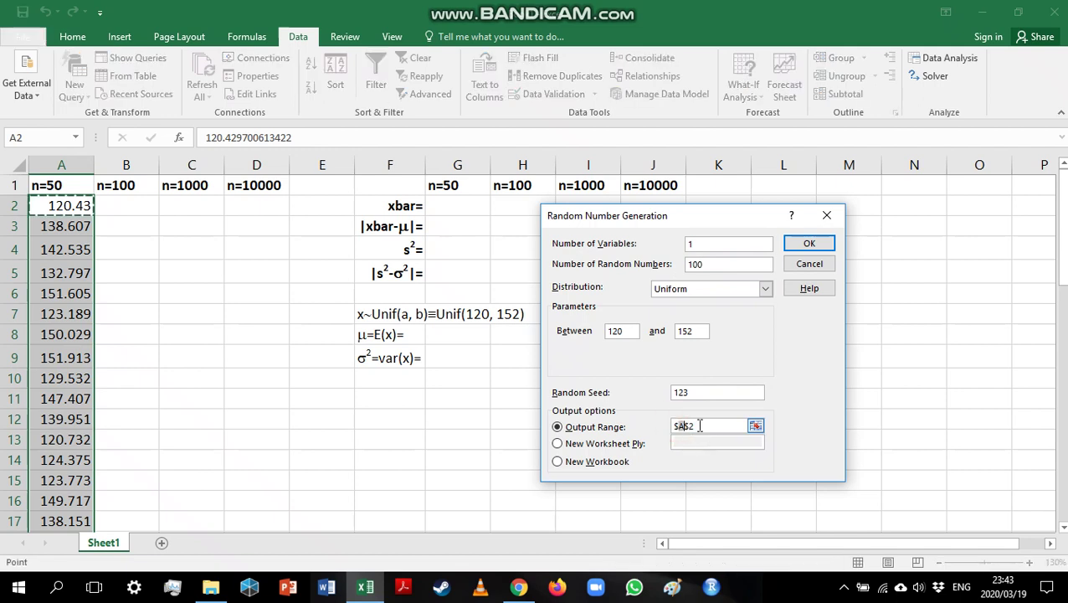
{"action": "key", "text": "BackSpace"}
{"action": "type", "text": "B"}
{"action": "left_click", "coordinate": [808, 242]}
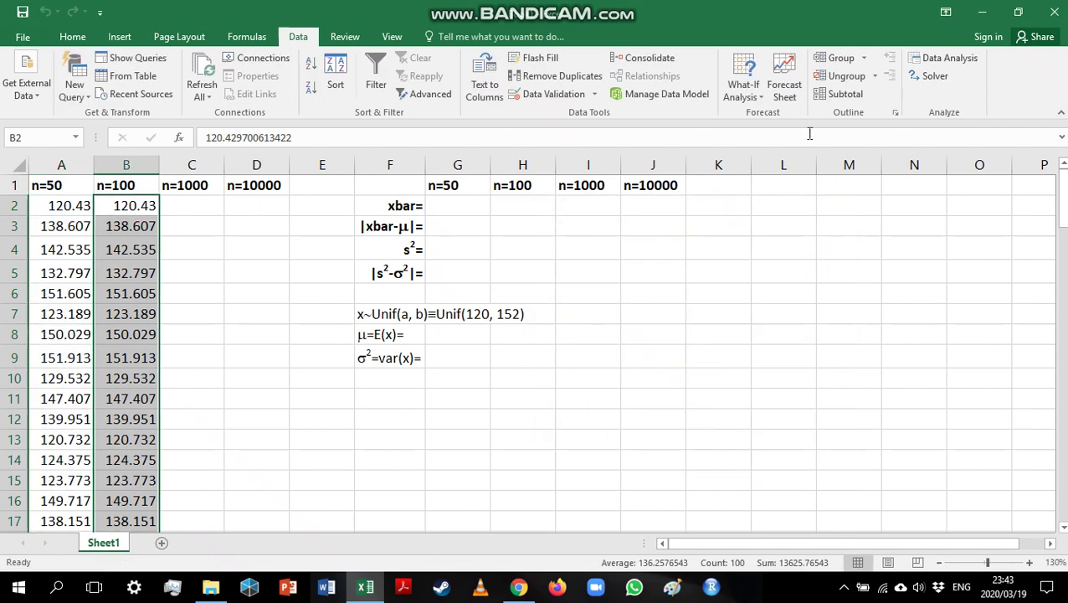
Step: Generate 1000 random numbers for the n=1000 sample with the same distribution settings, output starting at C2
{"action": "left_click", "coordinate": [931, 58]}
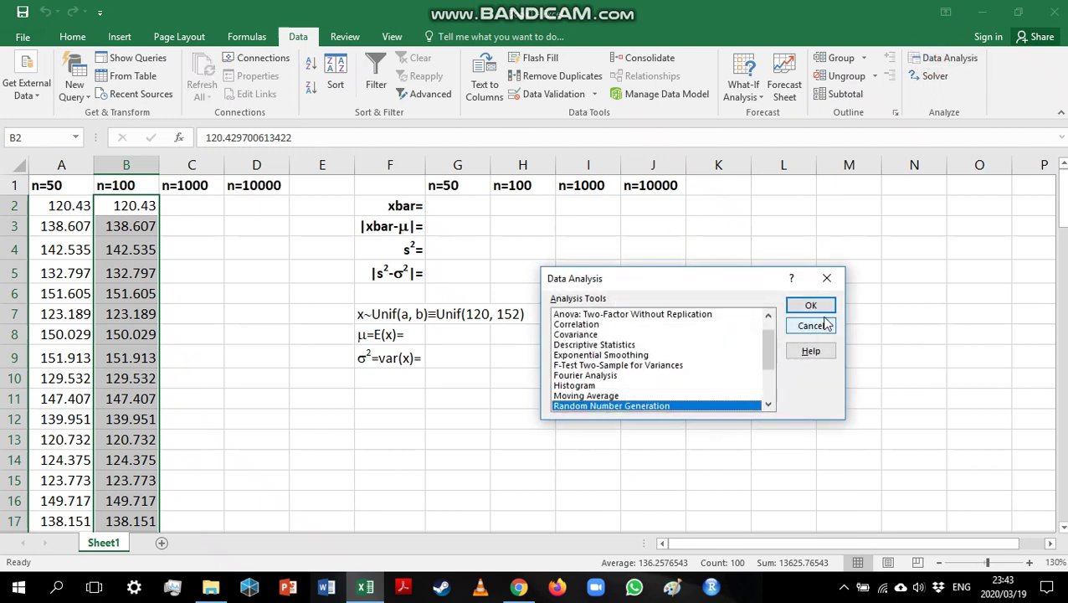
{"action": "left_click", "coordinate": [816, 307]}
{"action": "left_click", "coordinate": [716, 264]}
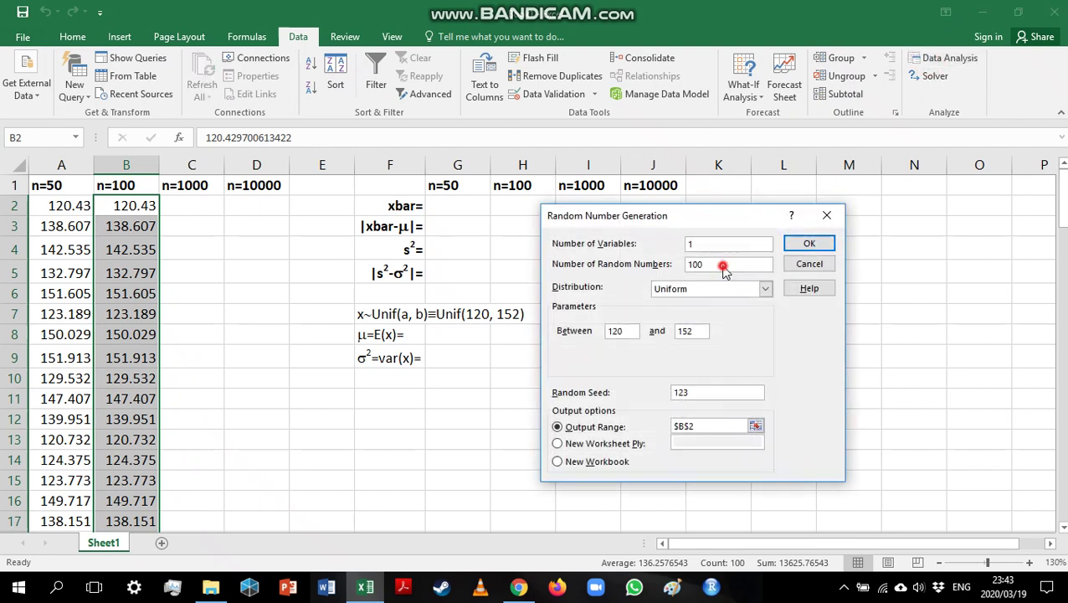
{"action": "type", "text": "0"}
{"action": "left_click", "coordinate": [678, 427]}
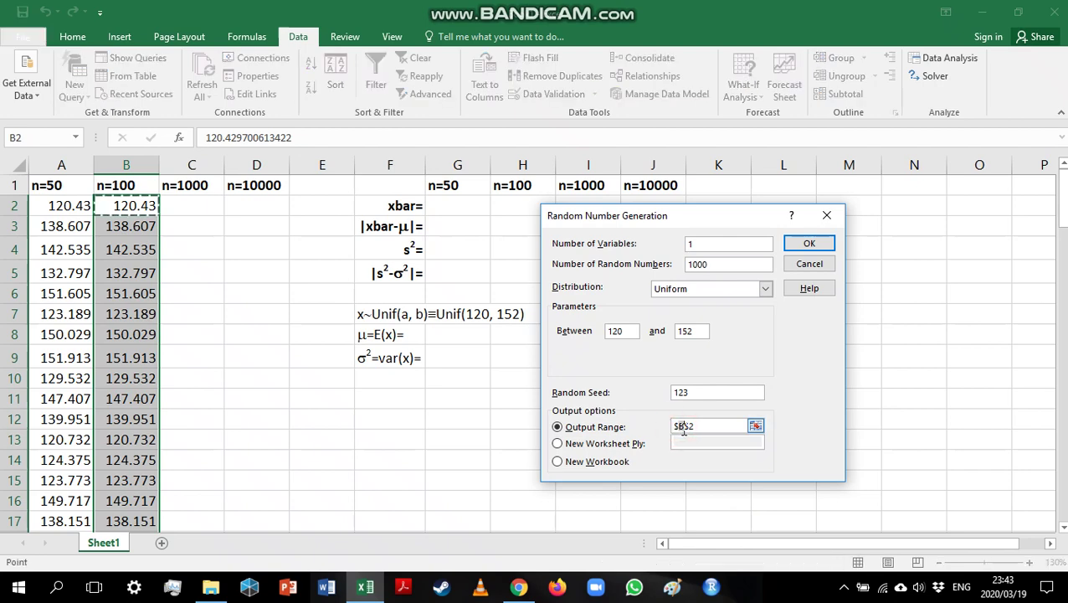
{"action": "key", "text": "Right"}
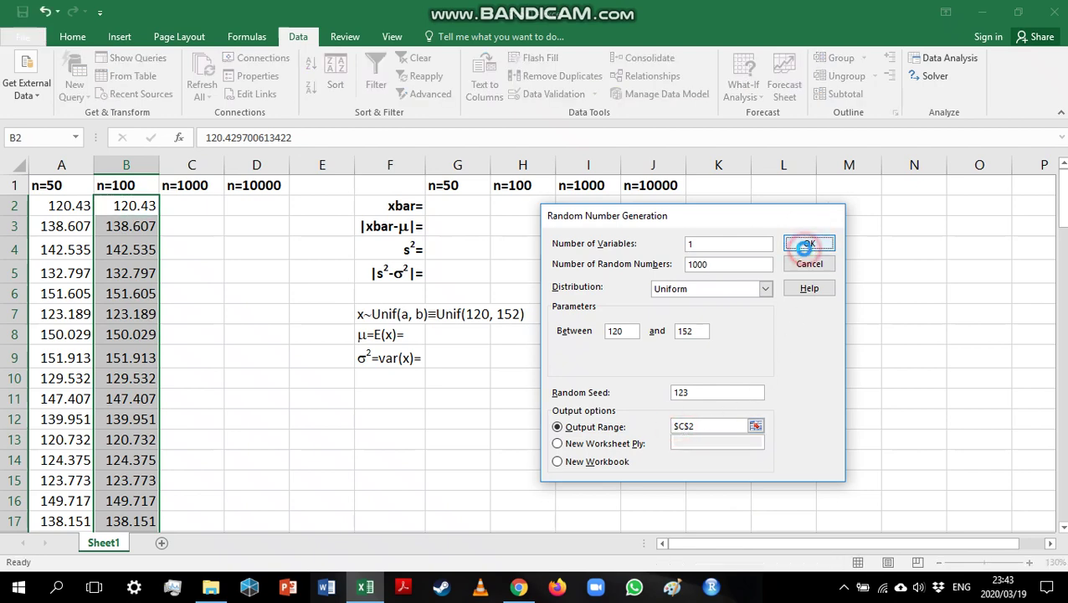
{"action": "left_click", "coordinate": [808, 242]}
Step: Generate 10000 random numbers for the n=10000 sample with the same distribution settings, output starting at D2
{"action": "left_click", "coordinate": [930, 57]}
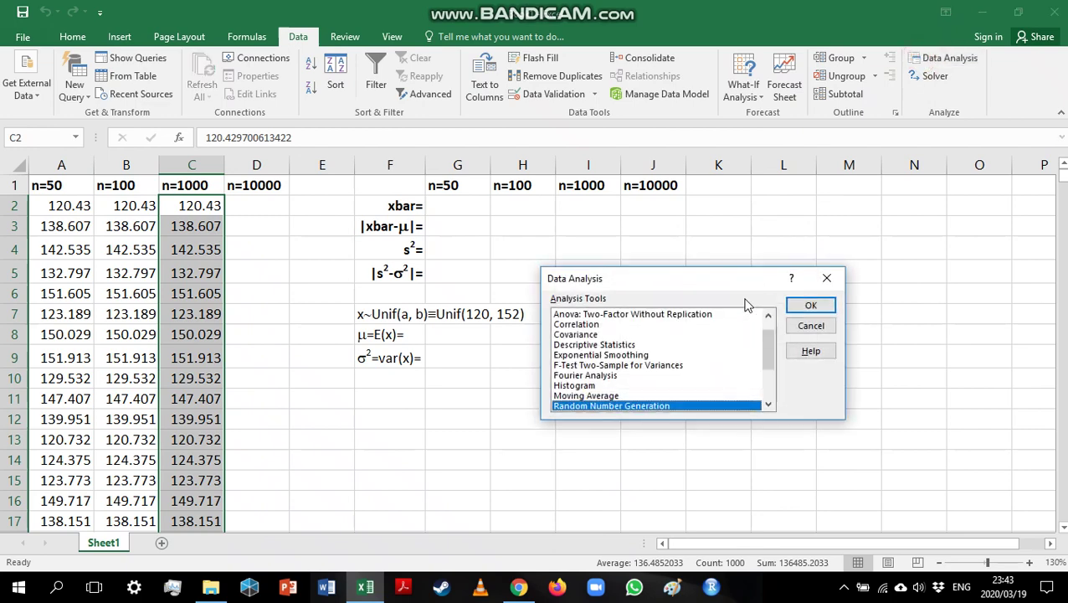
{"action": "left_click", "coordinate": [828, 306]}
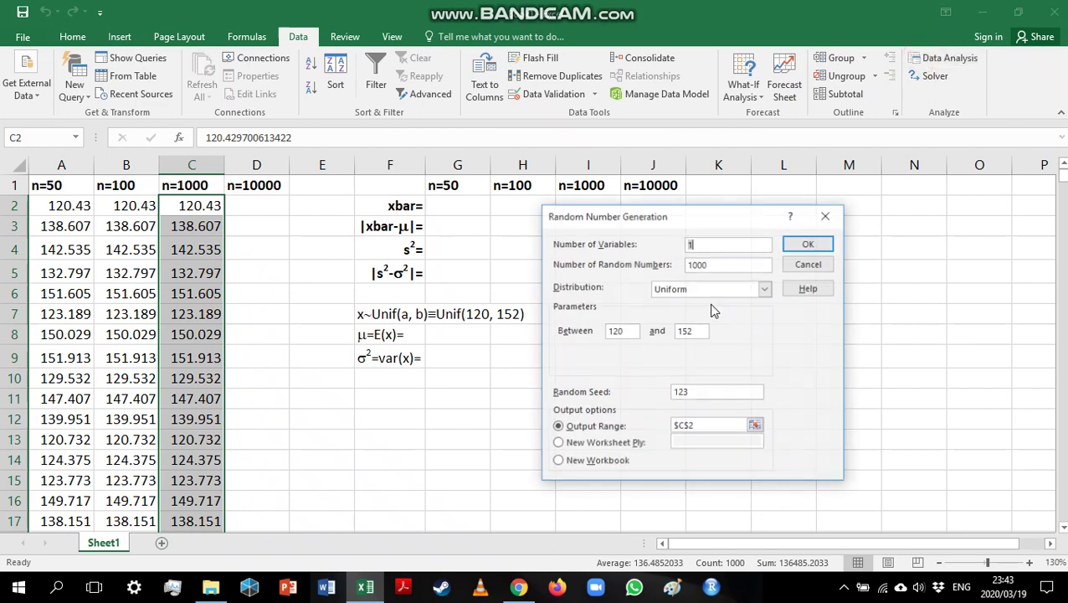
{"action": "left_click", "coordinate": [730, 264]}
{"action": "type", "text": "0"}
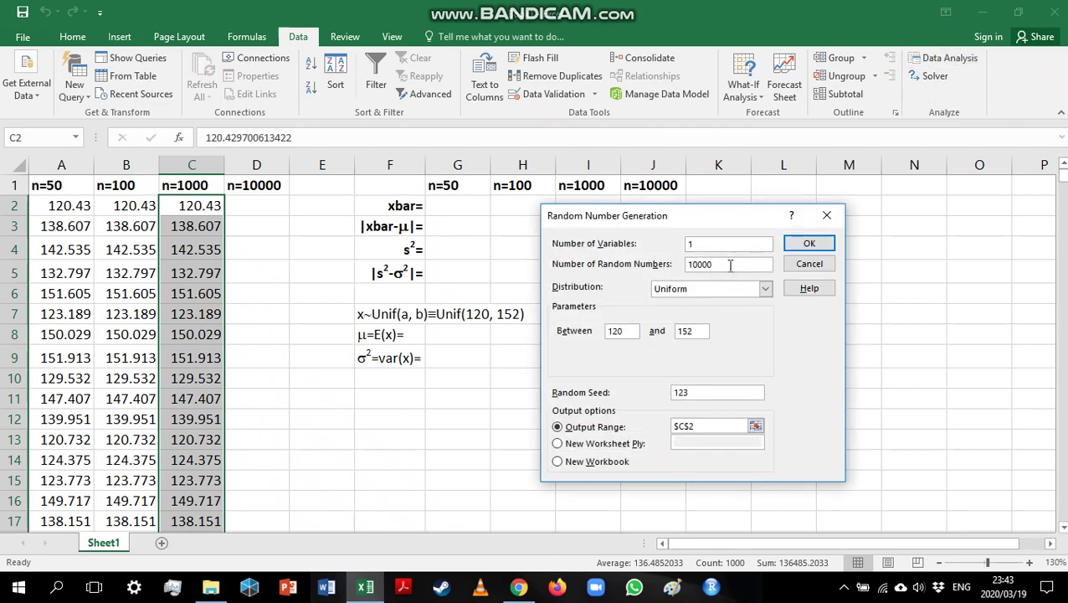
{"action": "left_click", "coordinate": [678, 427]}
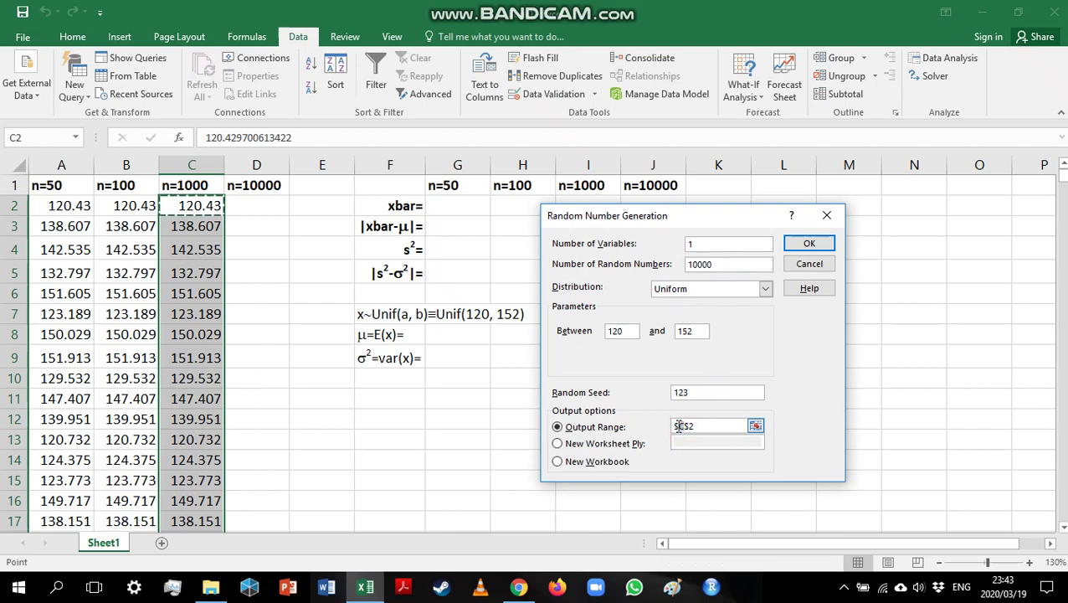
{"action": "double_click", "coordinate": [679, 427]}
{"action": "type", "text": "D"}
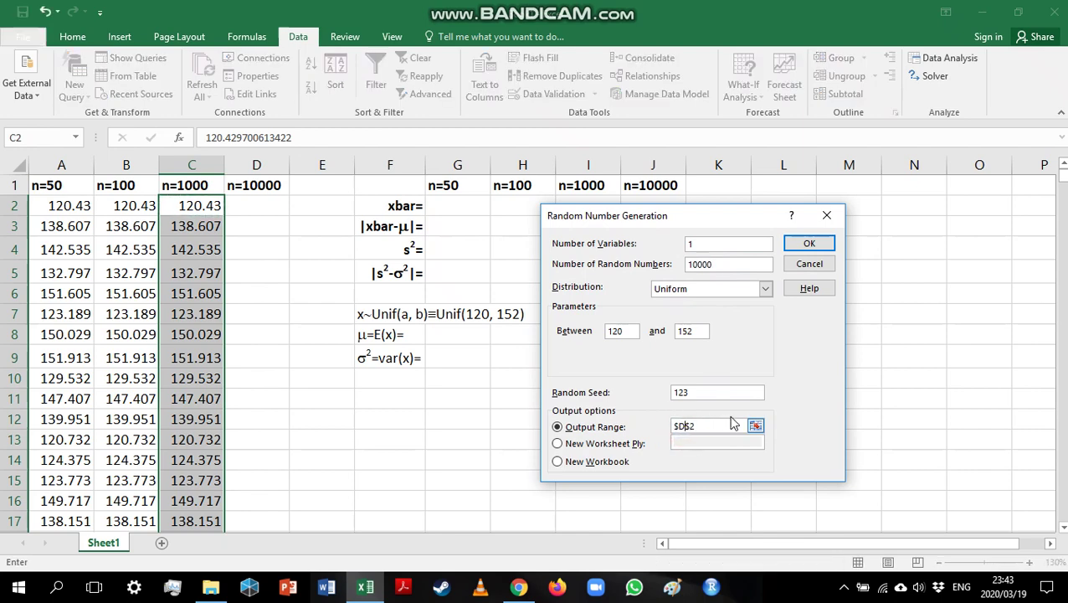
{"action": "left_click", "coordinate": [801, 243]}
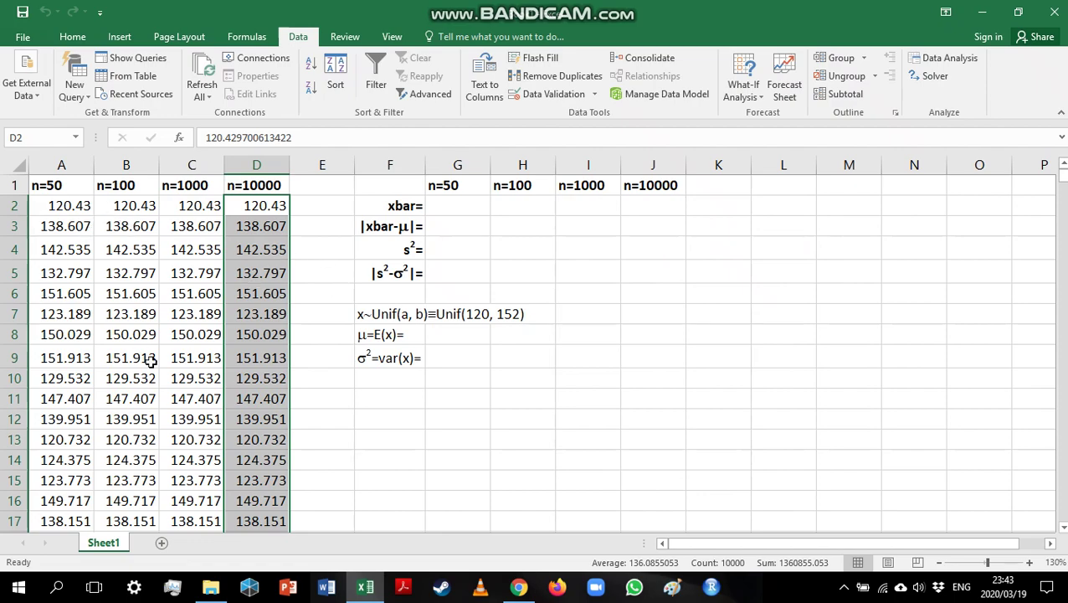
{"action": "scroll", "coordinate": [276, 347], "scroll_direction": "down", "scroll_amount": 13}
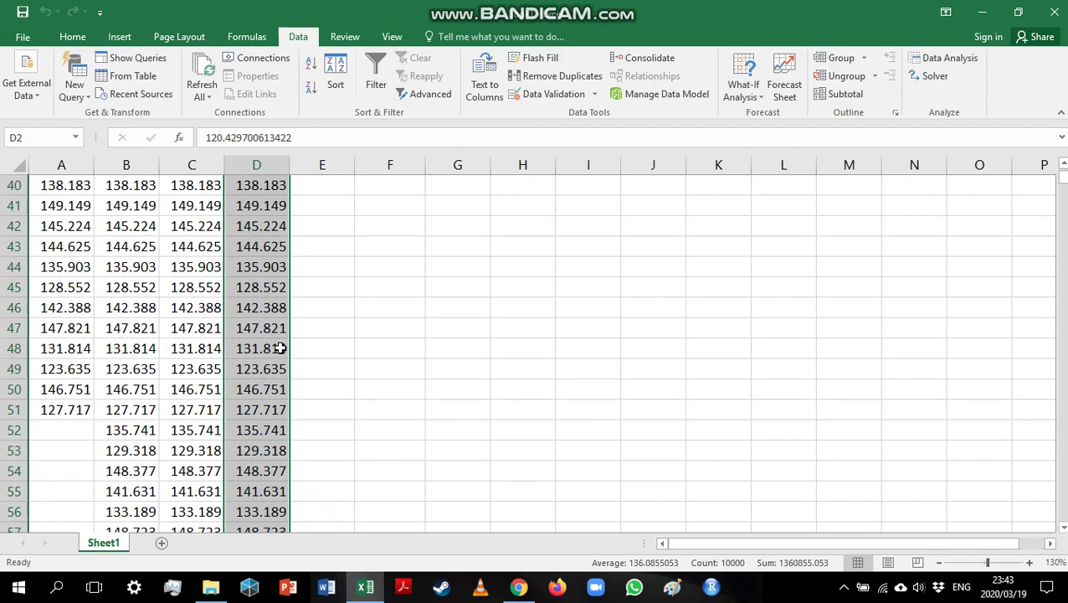
{"action": "scroll", "coordinate": [280, 348], "scroll_direction": "down", "scroll_amount": 2}
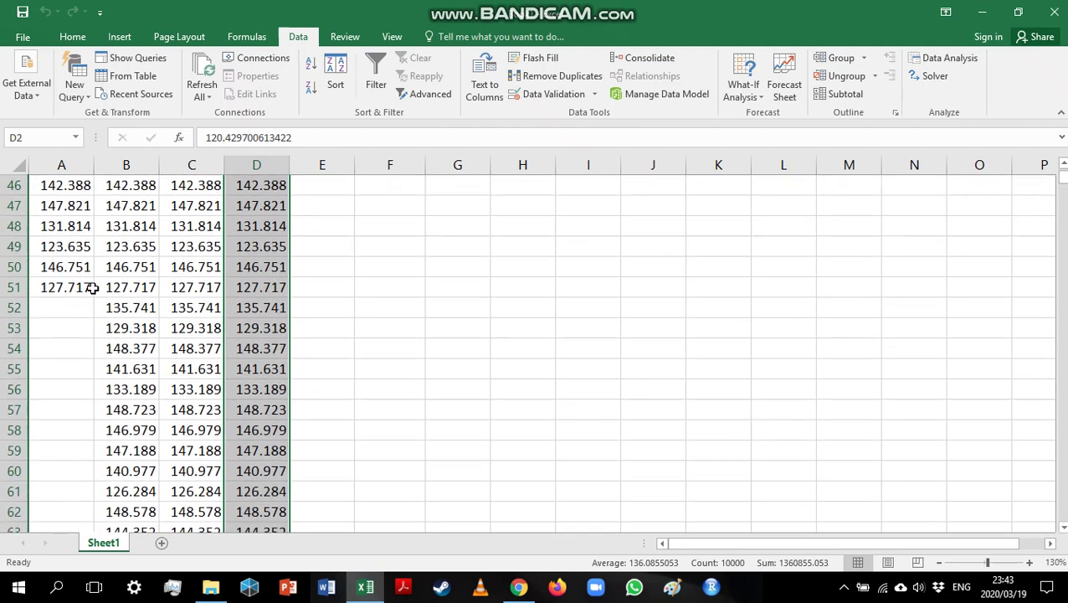
{"action": "left_click", "coordinate": [110, 306]}
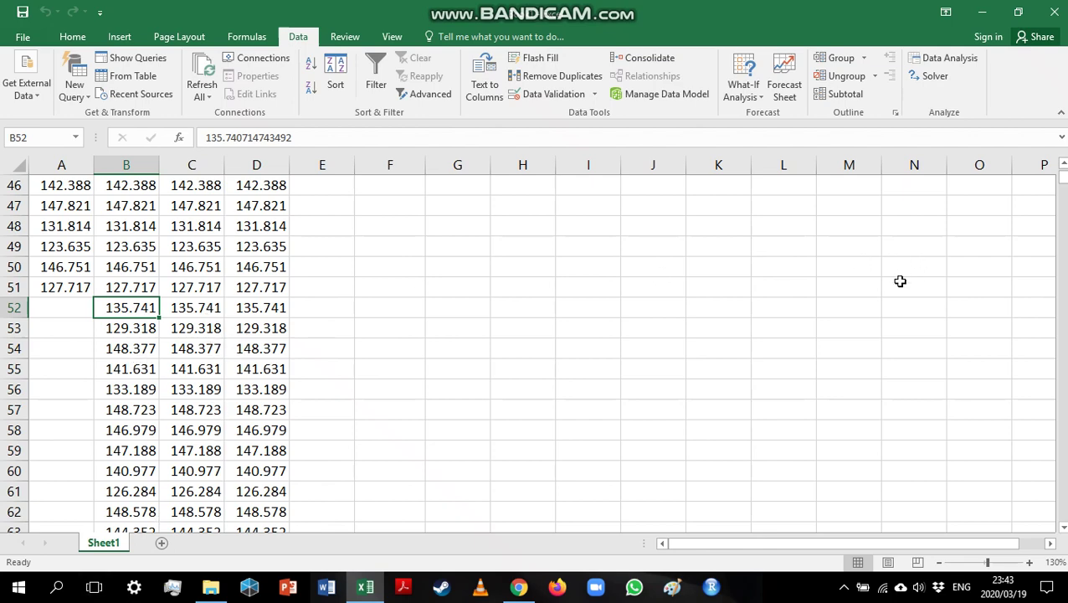
{"action": "scroll", "coordinate": [899, 281], "scroll_direction": "up", "scroll_amount": 15}
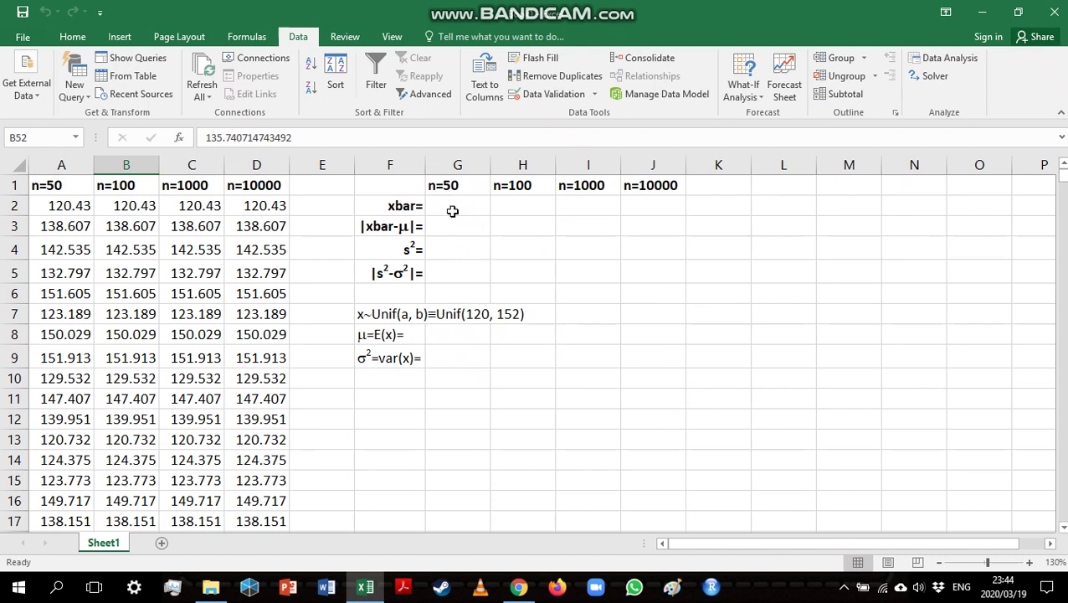
Step: Calculate the theoretical mean μ=E(x) in cell G8 with the formula =(120+152)/2
{"action": "left_click", "coordinate": [481, 336]}
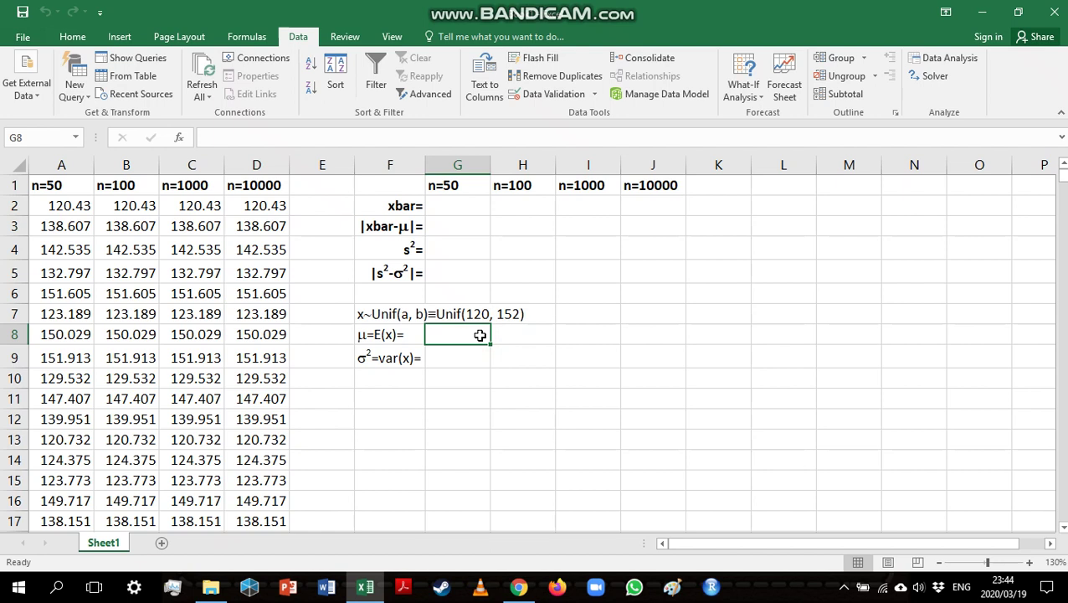
{"action": "type", "text": "="}
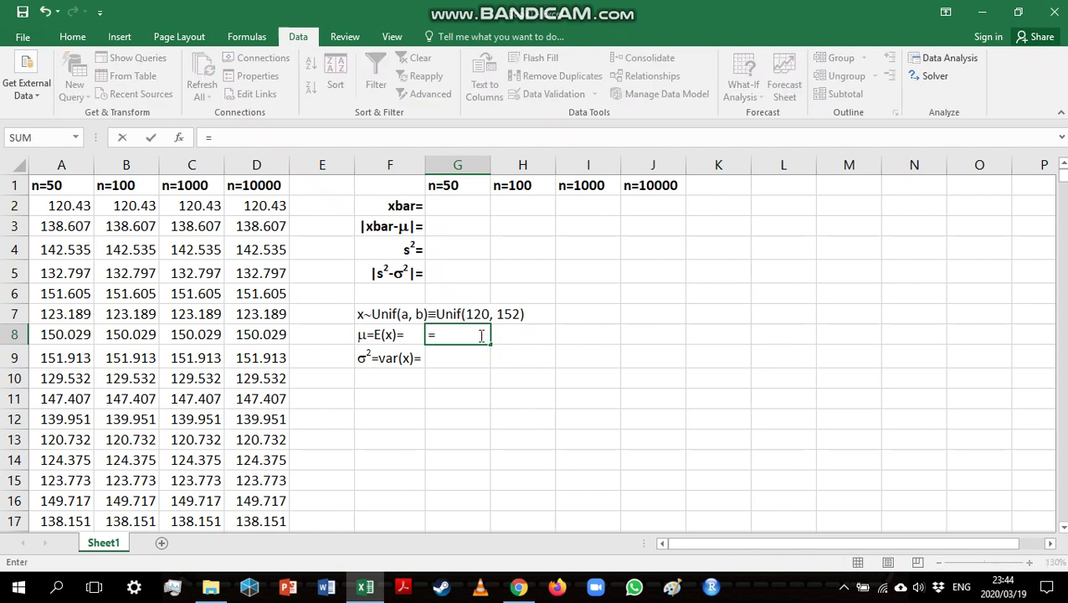
{"action": "type", "text": "(120+152"}
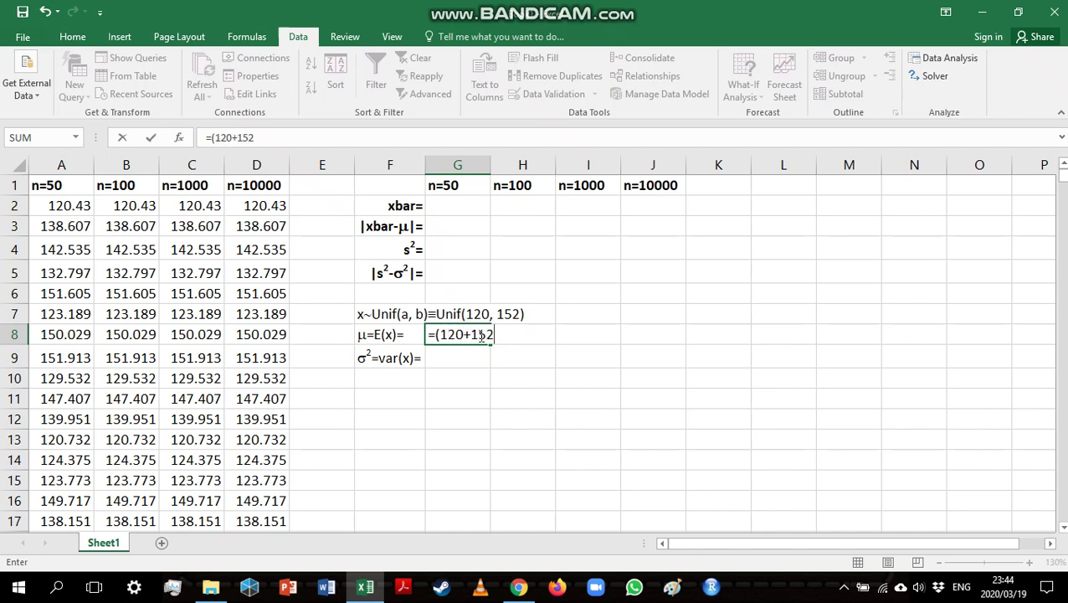
{"action": "type", "text": ")/2"}
{"action": "key", "text": "Return"}
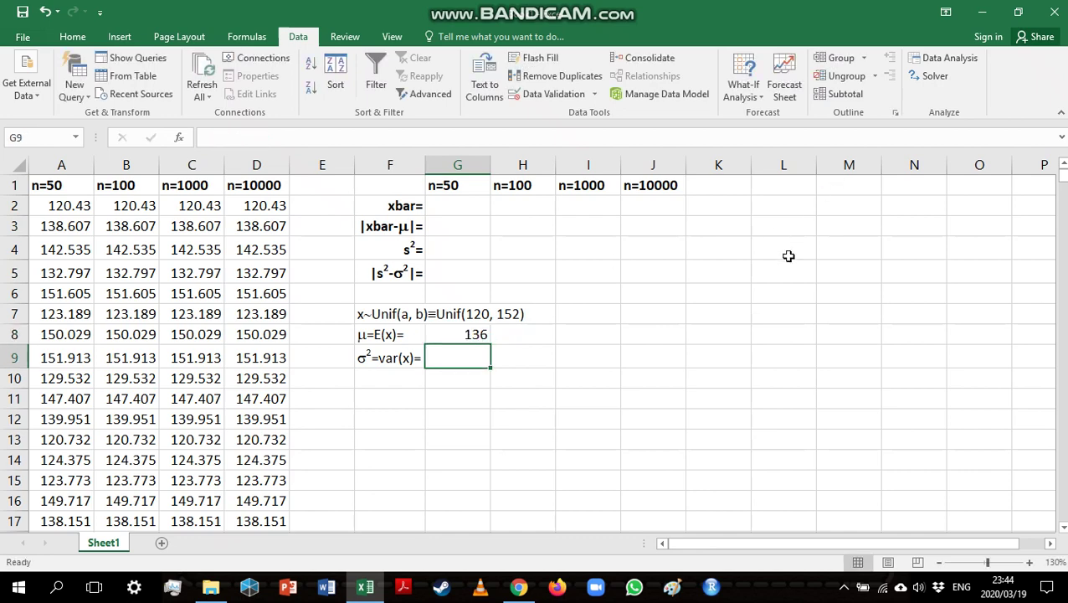
Step: Calculate the theoretical variance σ²=var(x) in cell G9 with the formula =(152-120)^2/12
{"action": "type", "text": "="}
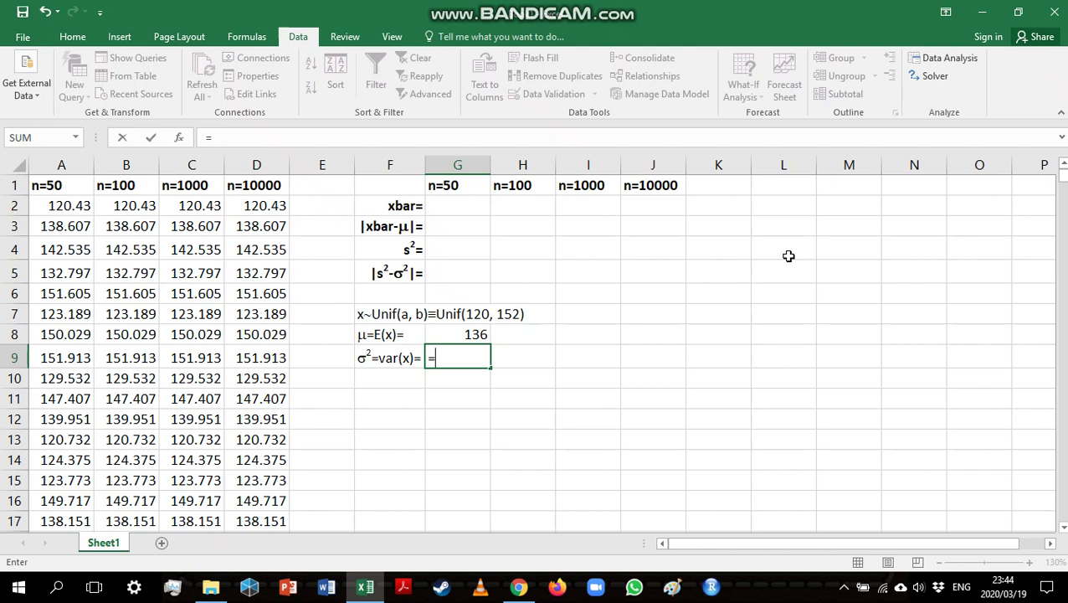
{"action": "type", "text": "(152-120)"}
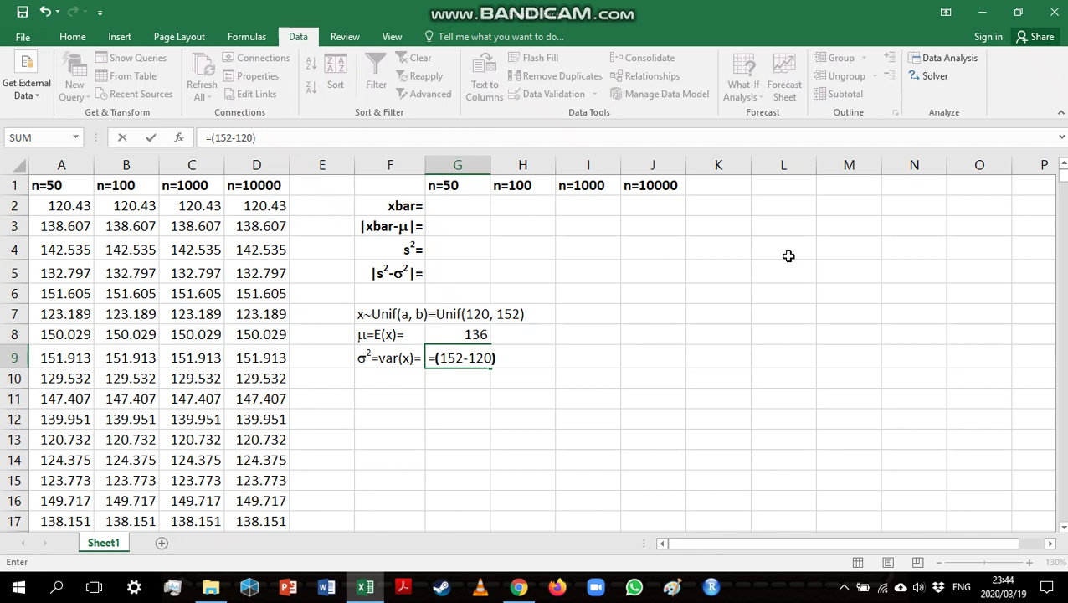
{"action": "type", "text": "^"}
{"action": "type", "text": "/12"}
{"action": "key", "text": "Return"}
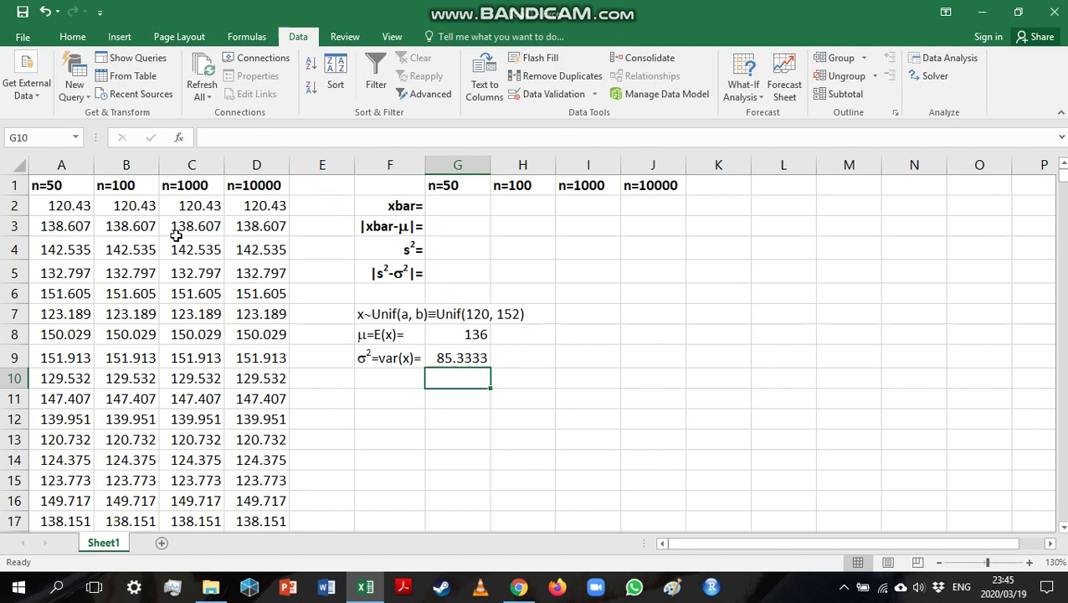
Step: Calculate the n=50 sample mean in cell G2 with =AVERAGE(A:A)
{"action": "left_click", "coordinate": [455, 209]}
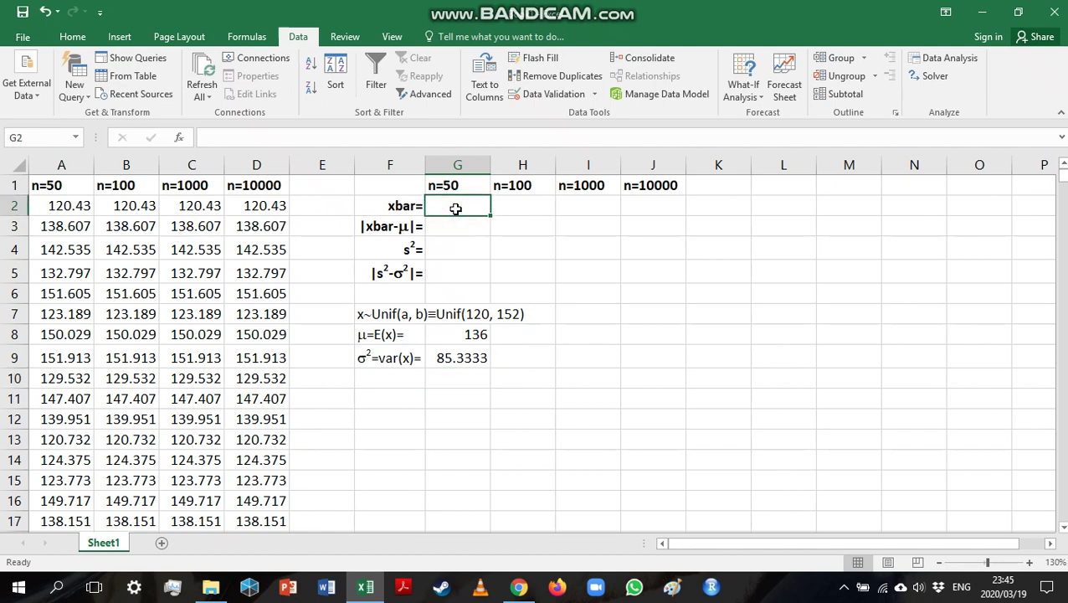
{"action": "type", "text": "=aver"}
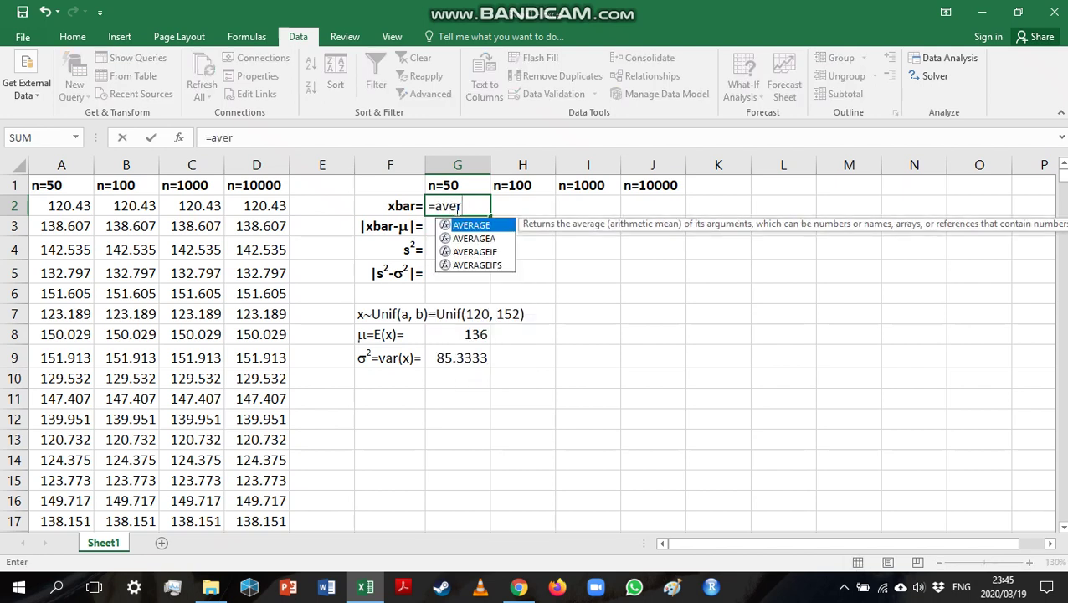
{"action": "key", "text": "Tab"}
{"action": "left_click", "coordinate": [62, 164]}
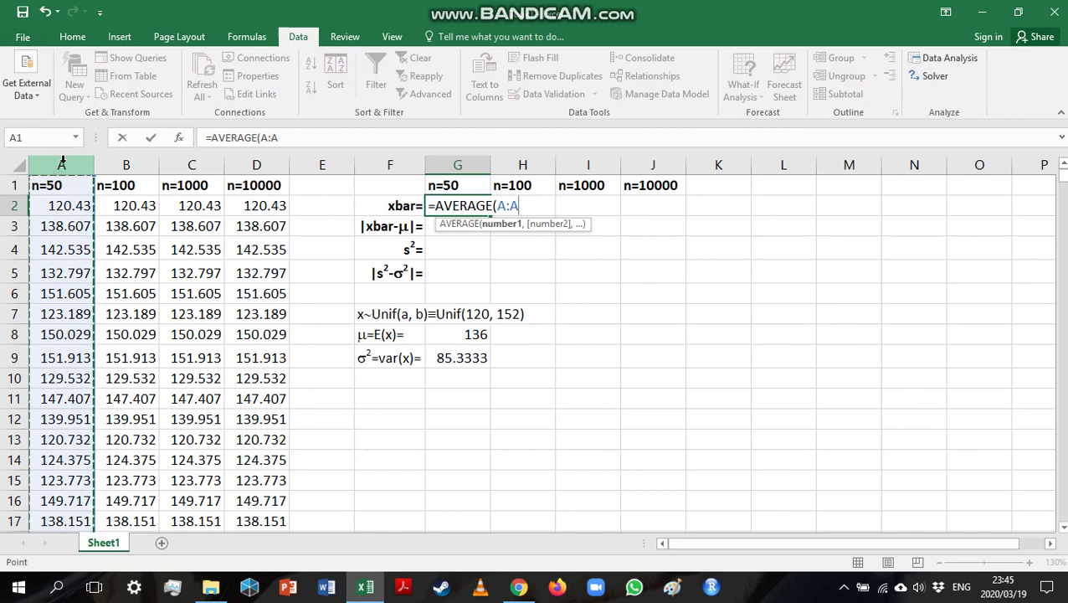
{"action": "key", "text": "Return"}
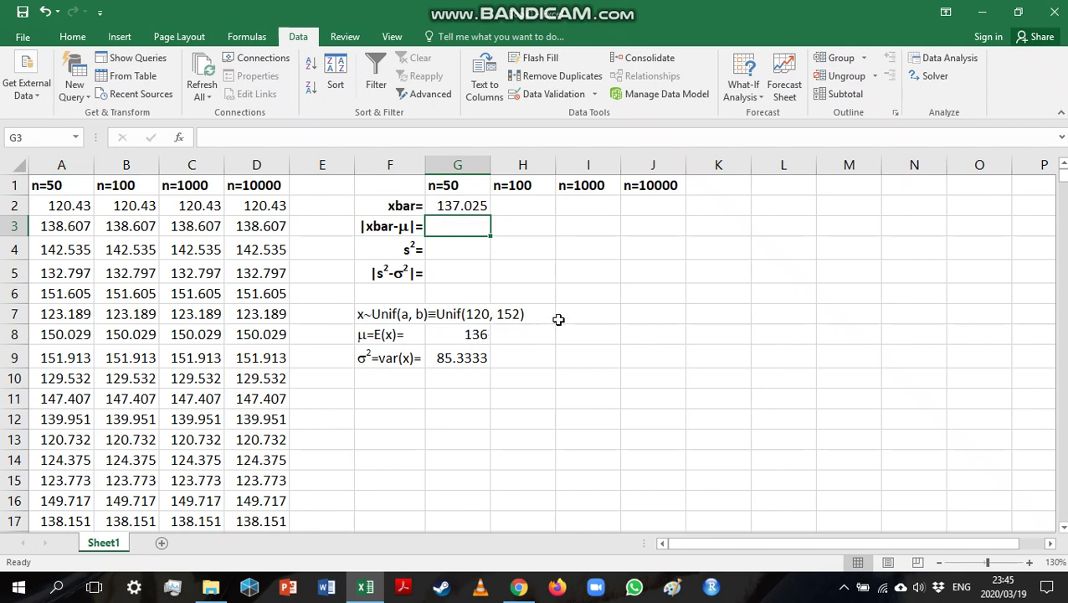
Step: Calculate the absolute difference |xbar-μ| for n=50 in cell G3 with =ABS(G2-G8)
{"action": "type", "text": "=ab"}
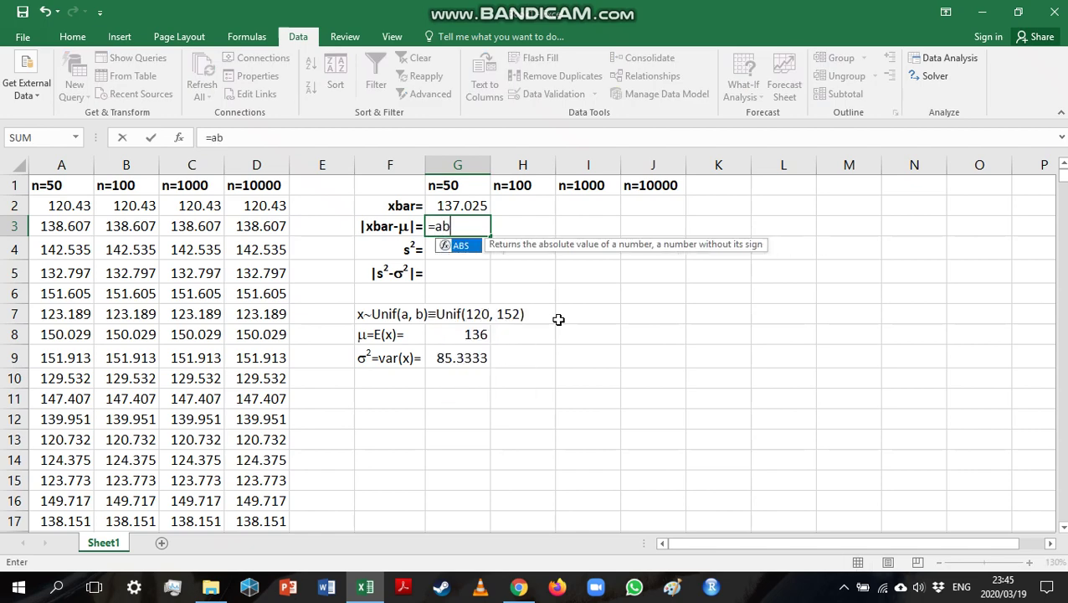
{"action": "key", "text": "Tab"}
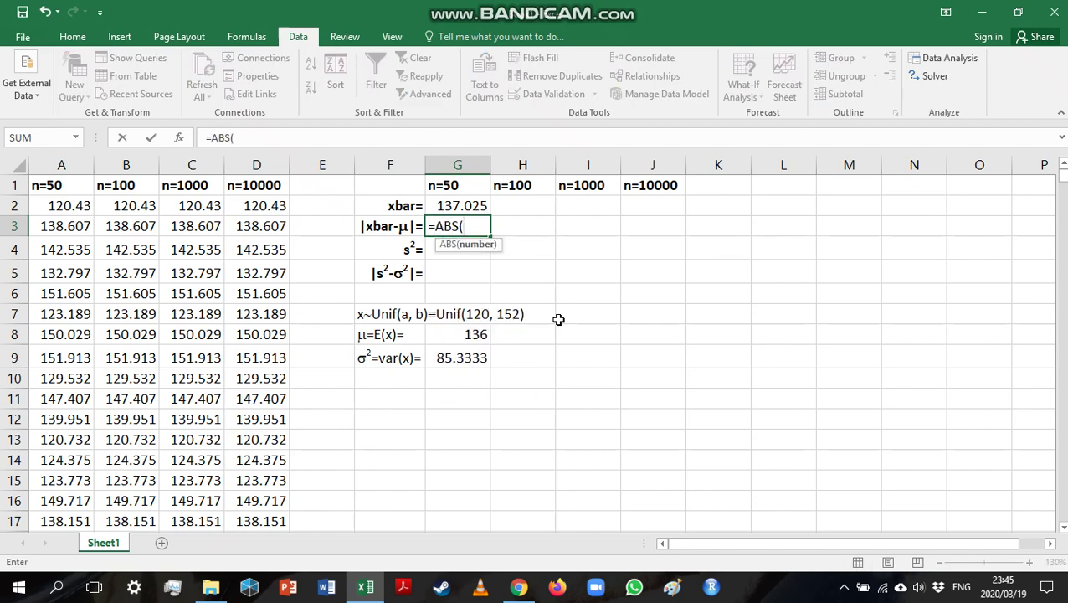
{"action": "left_click", "coordinate": [481, 202]}
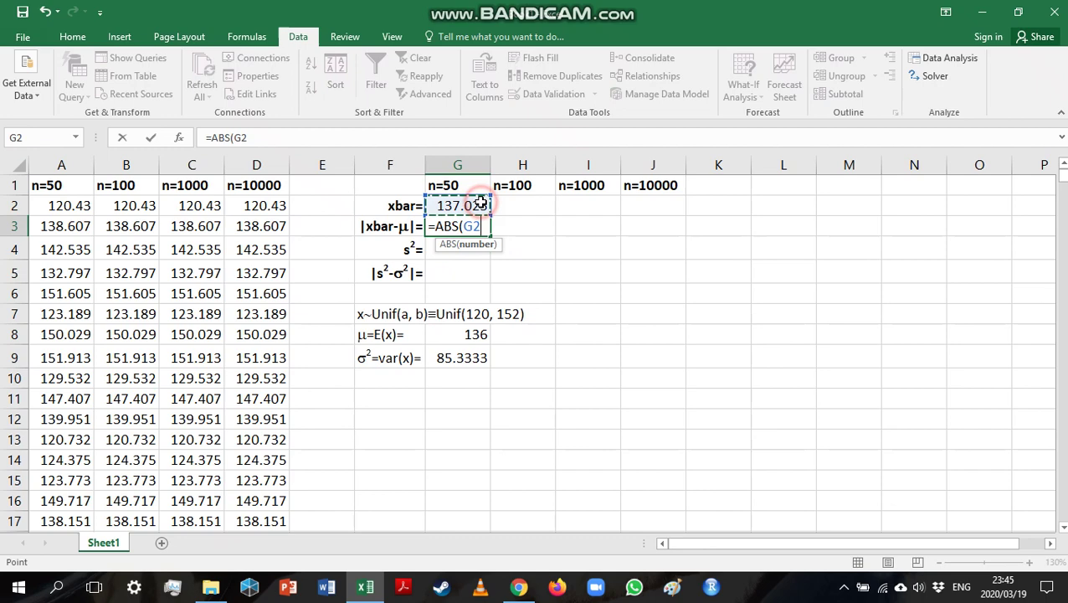
{"action": "type", "text": "-"}
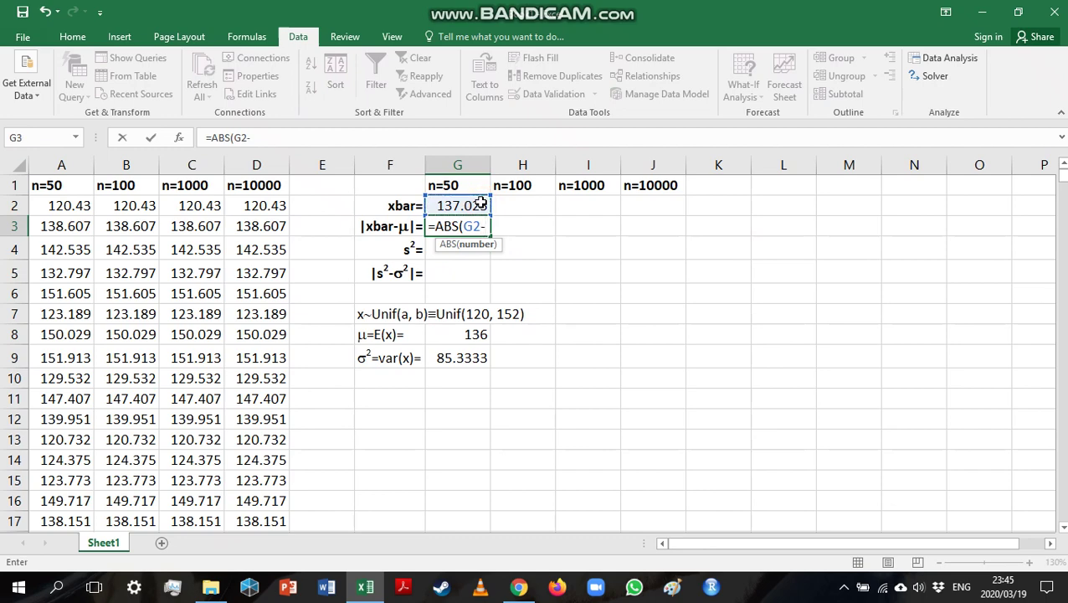
{"action": "left_click", "coordinate": [482, 335]}
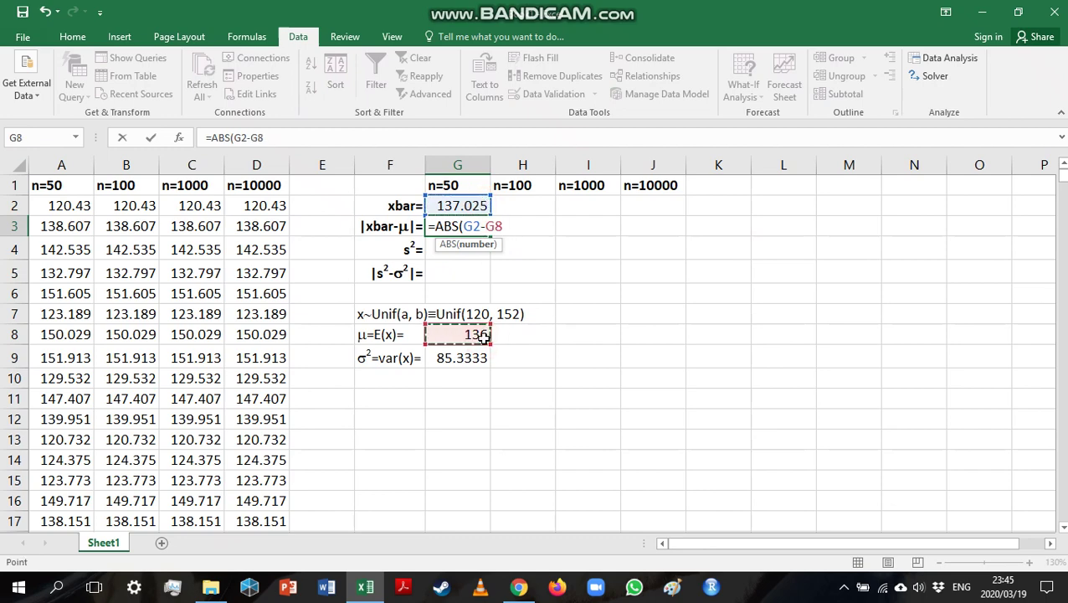
{"action": "type", "text": ")"}
{"action": "key", "text": "ctrl+Return"}
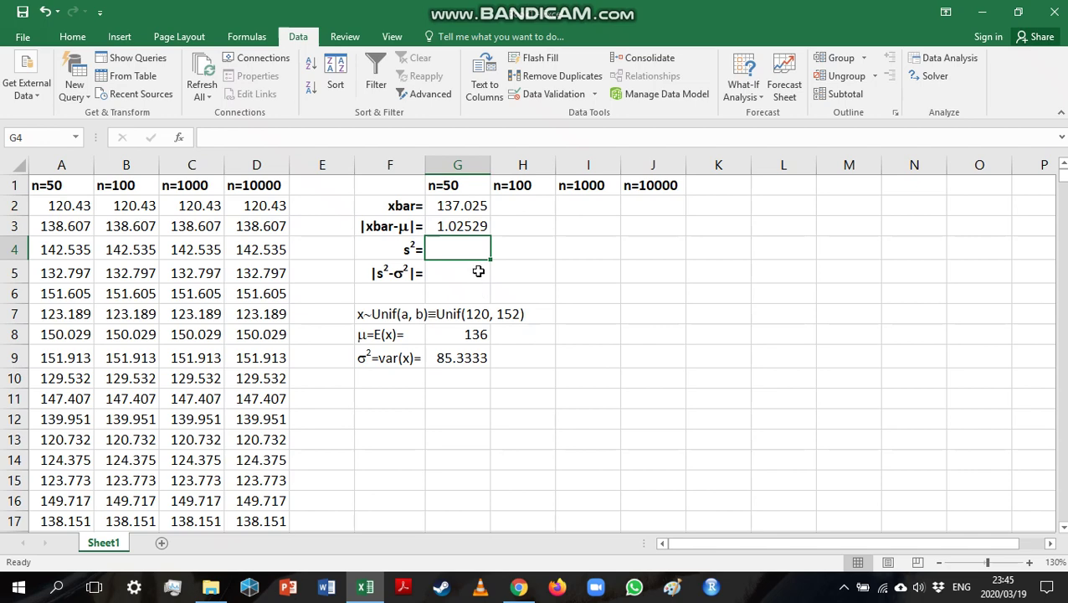
Step: Calculate the n=50 sample variance s² in cell G4 with =VAR.S(A:A)
{"action": "type", "text": "="}
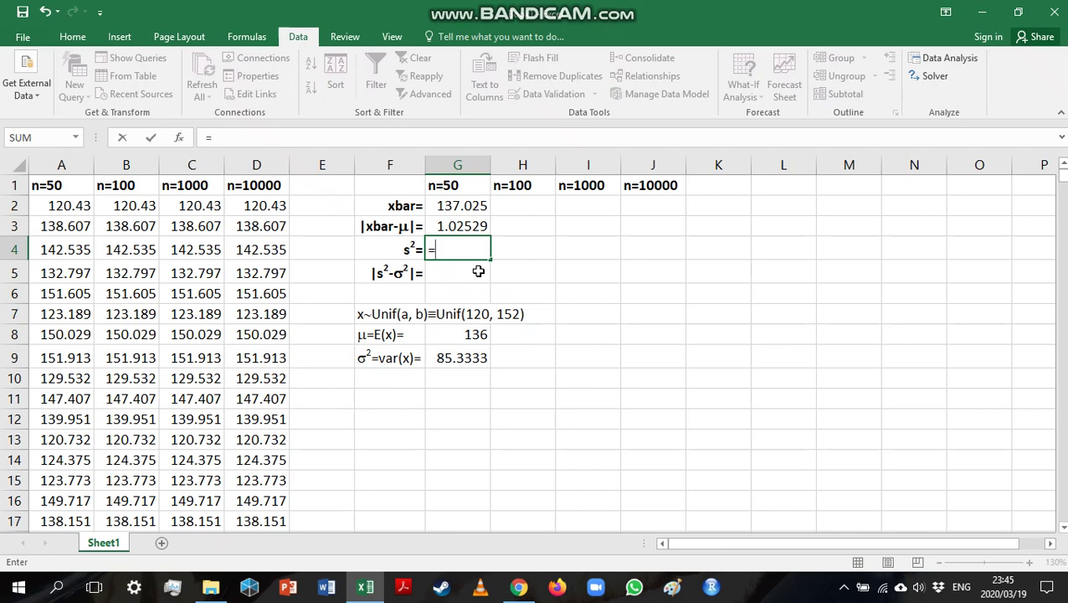
{"action": "type", "text": "var"}
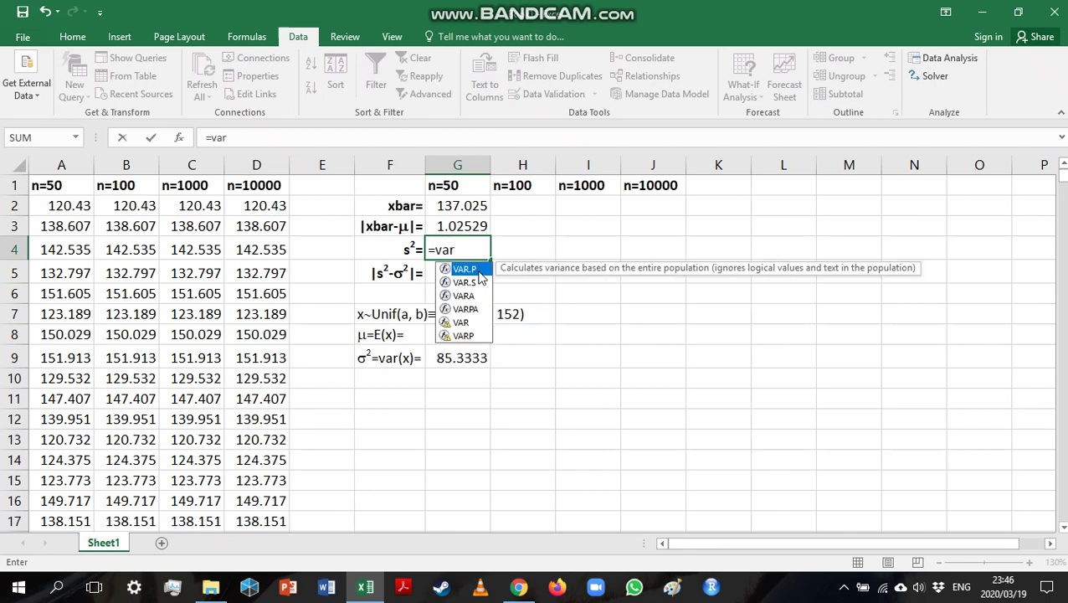
{"action": "double_click", "coordinate": [479, 281]}
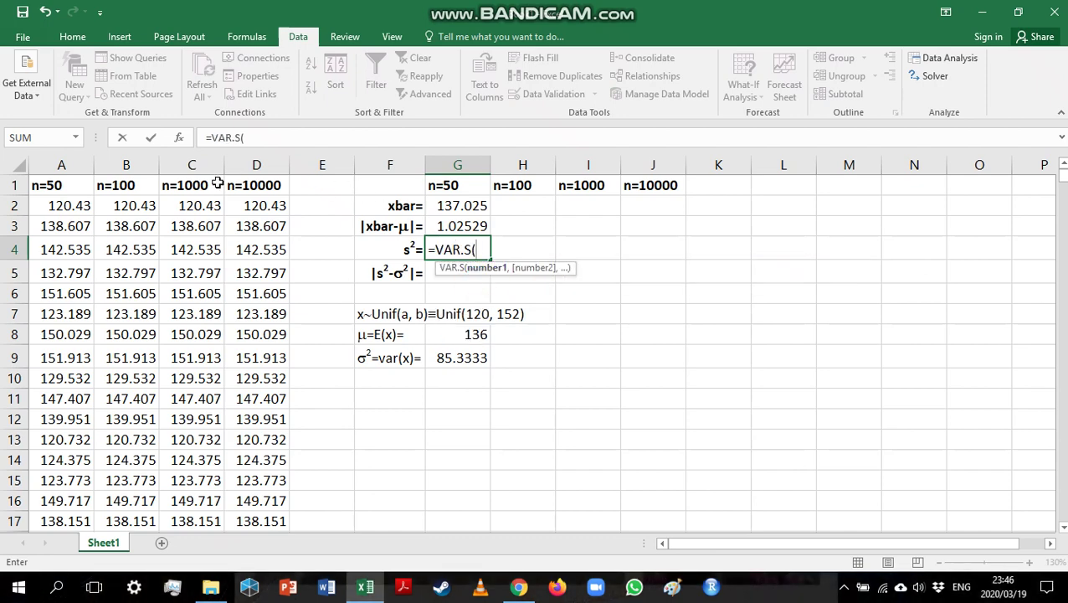
{"action": "left_click", "coordinate": [63, 159]}
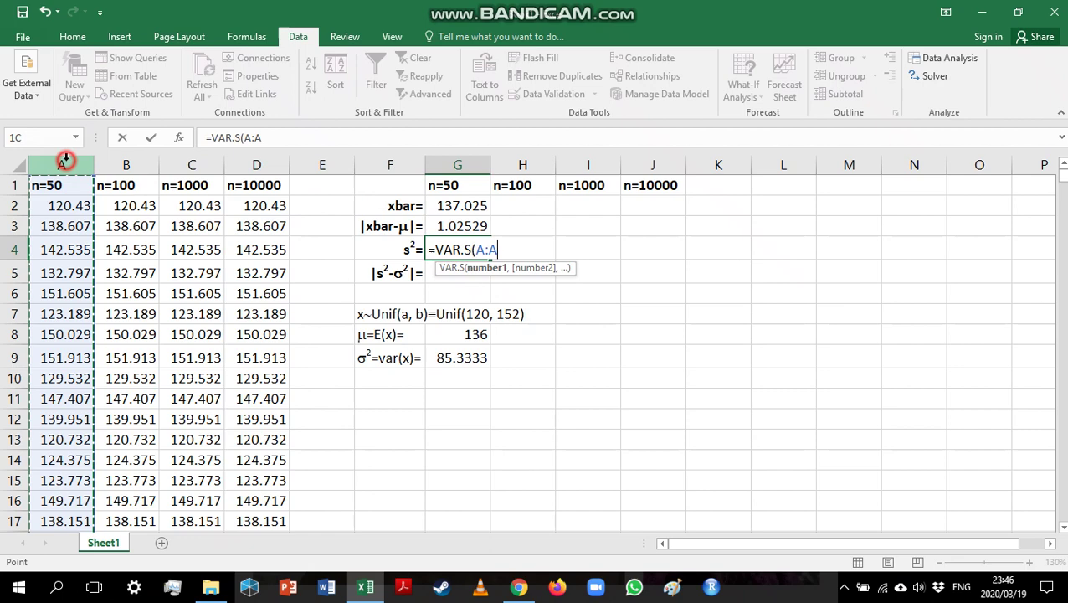
{"action": "key", "text": "Return"}
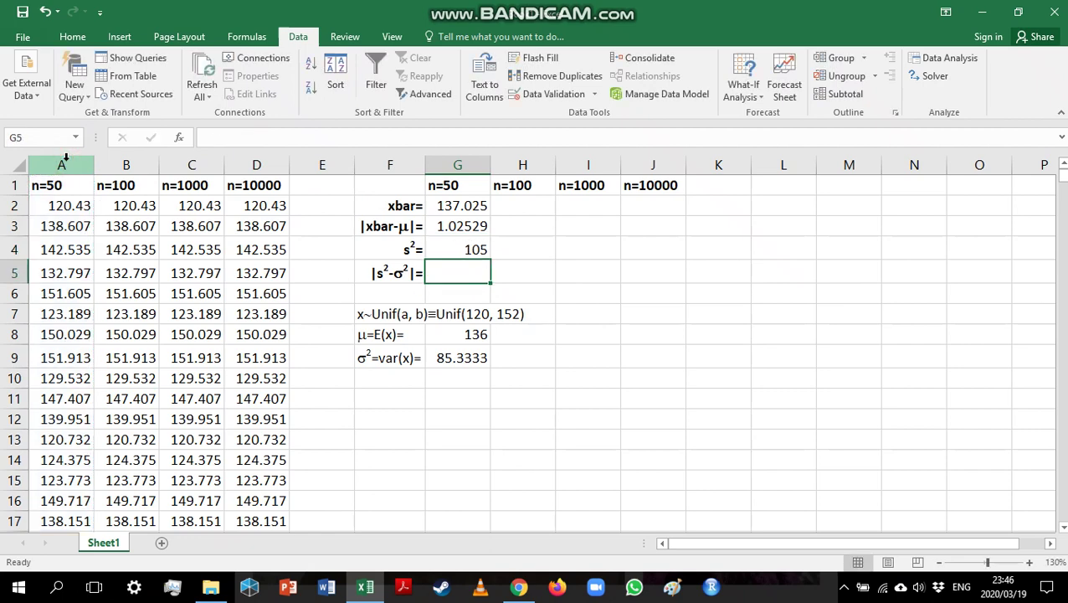
Step: Calculate the absolute difference |s²-σ²| for n=50 in cell G5 with =ABS(G4-G9)
{"action": "type", "text": "=abs"}
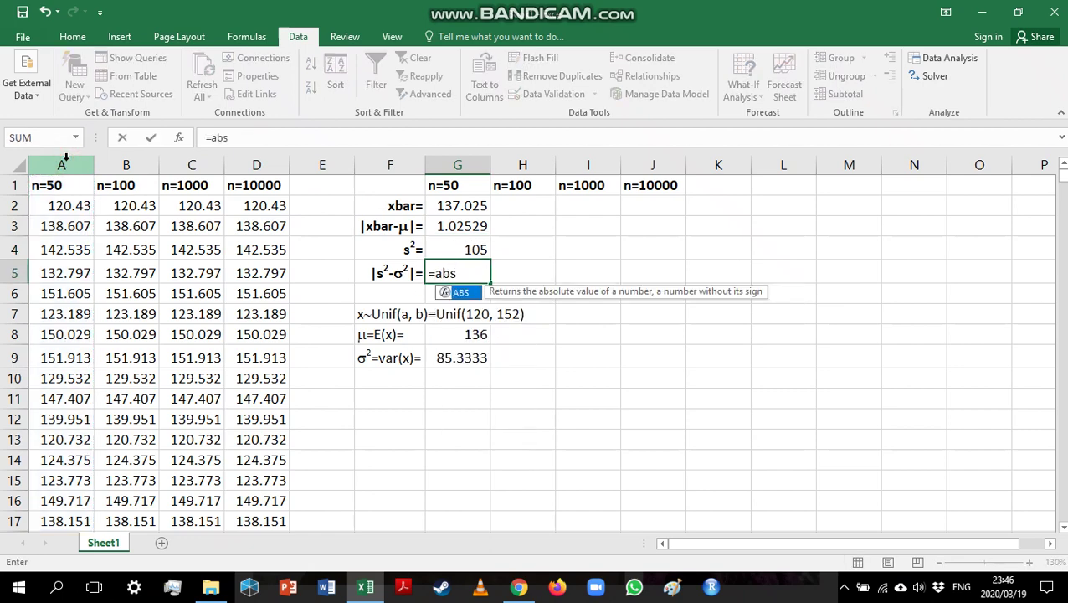
{"action": "key", "text": "Tab"}
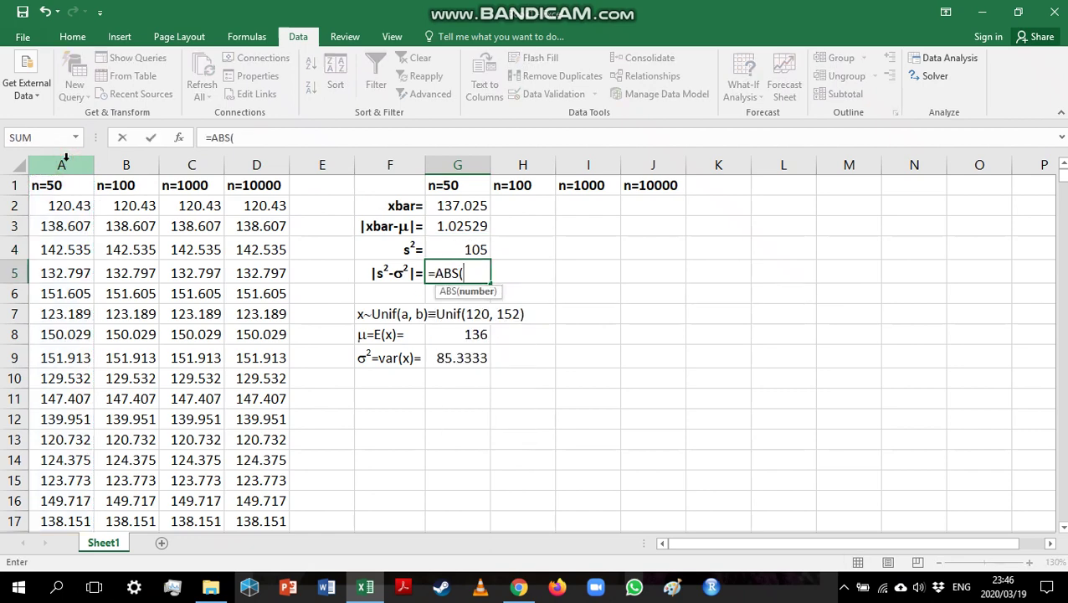
{"action": "left_click", "coordinate": [473, 244]}
{"action": "type", "text": "-"}
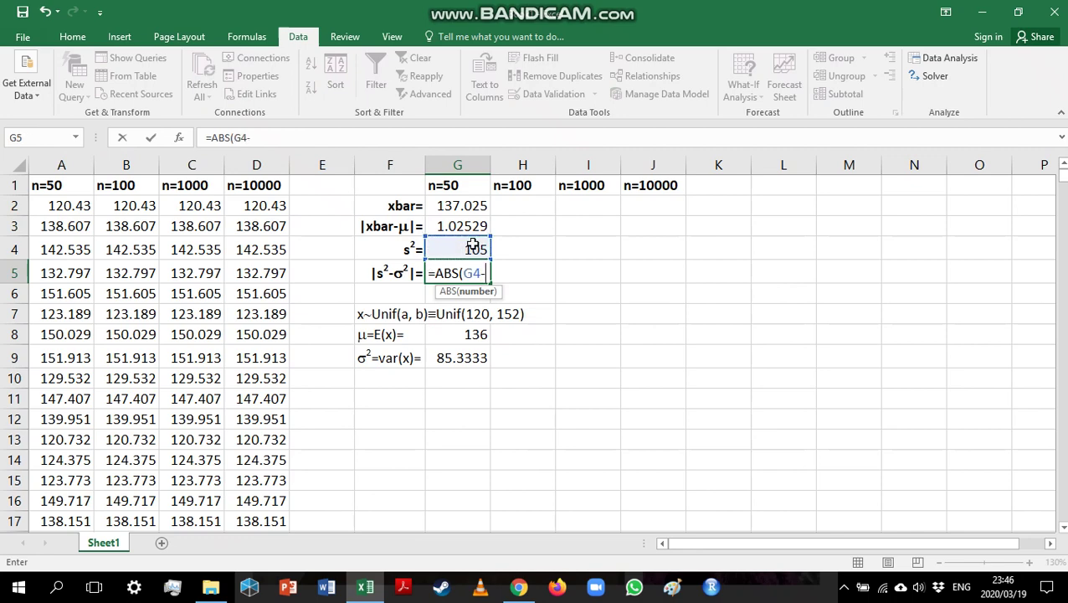
{"action": "left_click", "coordinate": [480, 358]}
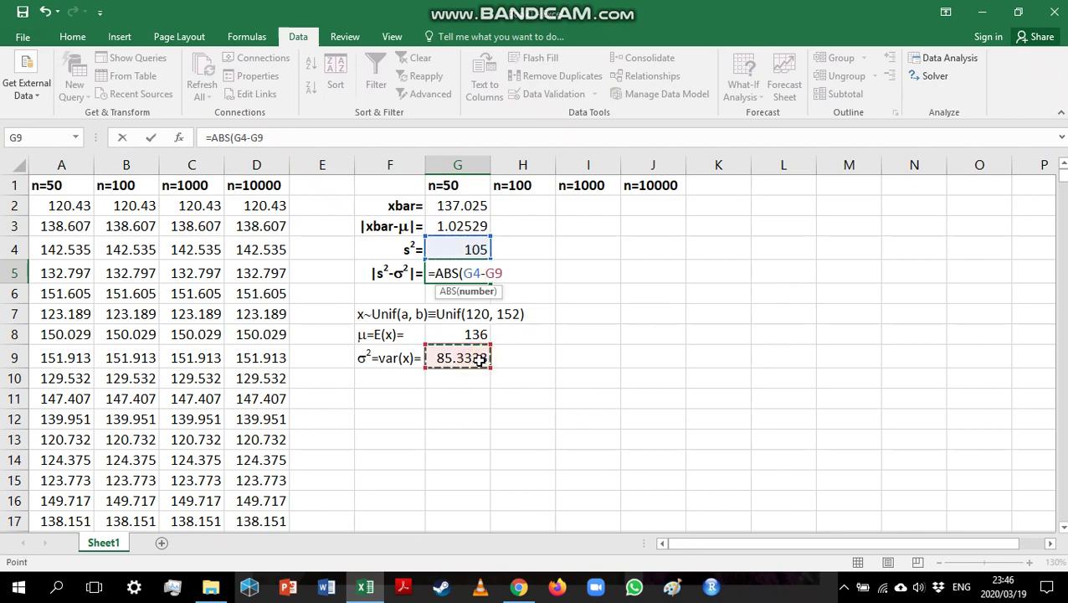
{"action": "key", "text": "Return"}
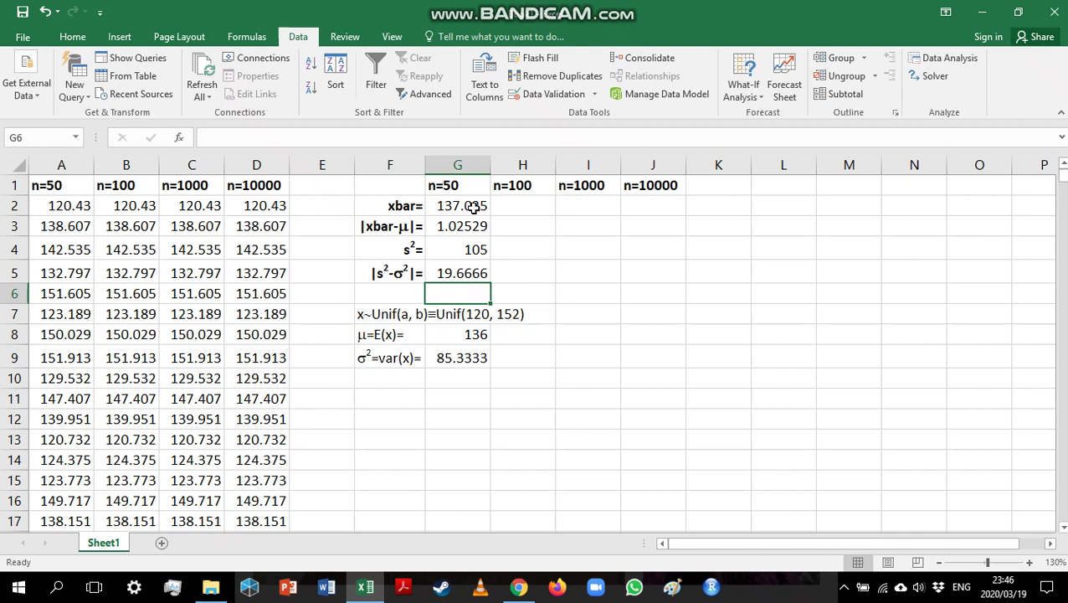
Step: Fill the n=50 formulas in G2:G5 across to column J and inspect the copied formulas in J2 and J3
{"action": "left_click_drag", "start_coordinate": [474, 206], "coordinate": [486, 274]}
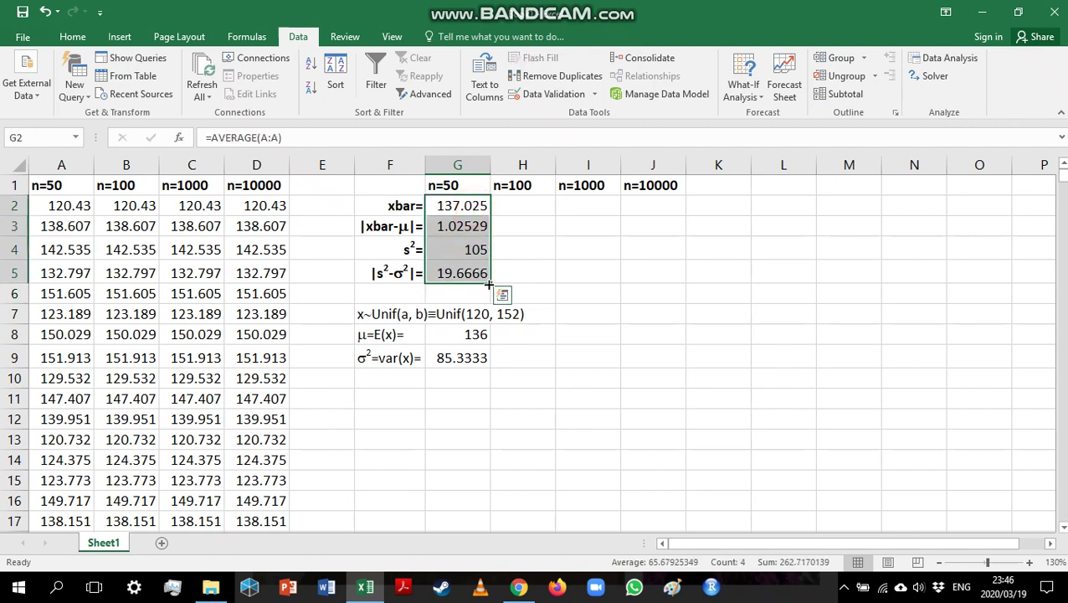
{"action": "left_click_drag", "start_coordinate": [488, 286], "coordinate": [678, 280]}
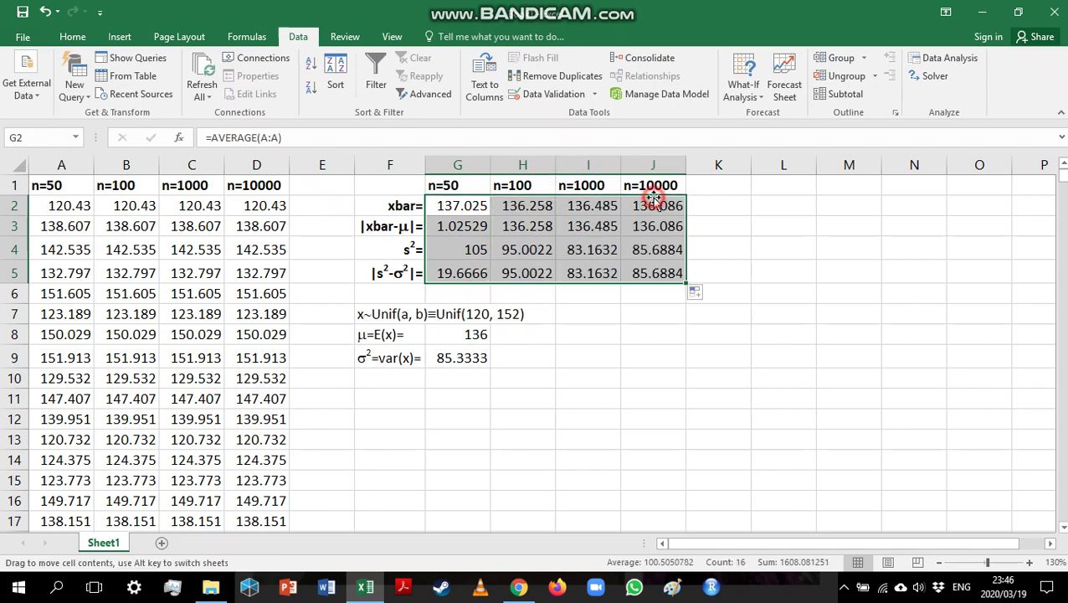
{"action": "left_click", "coordinate": [650, 188]}
{"action": "left_click", "coordinate": [655, 205]}
{"action": "double_click", "coordinate": [656, 205]}
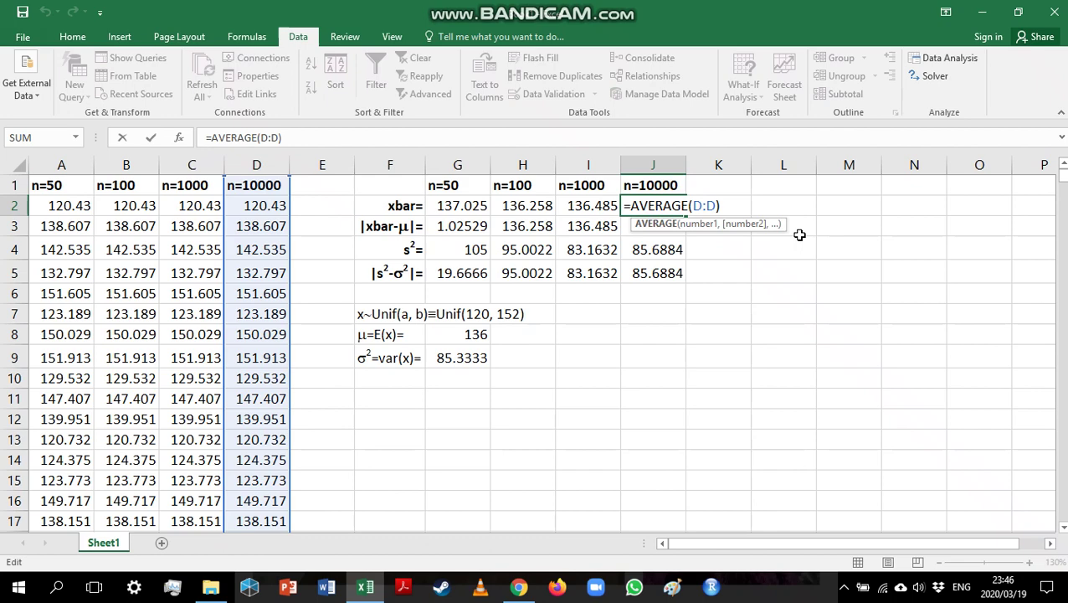
{"action": "key", "text": "Return"}
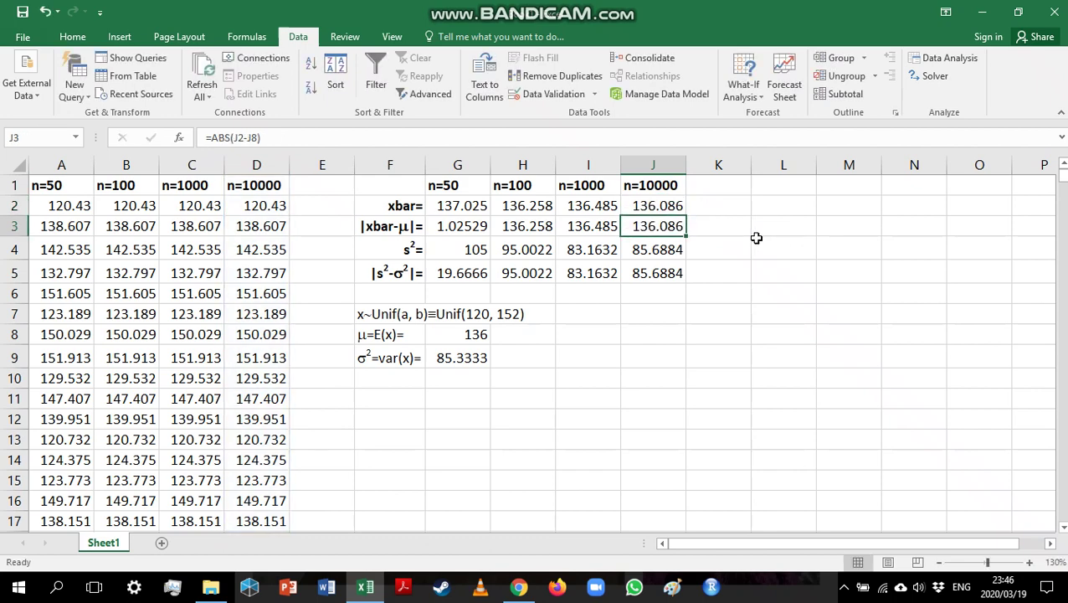
{"action": "double_click", "coordinate": [634, 226]}
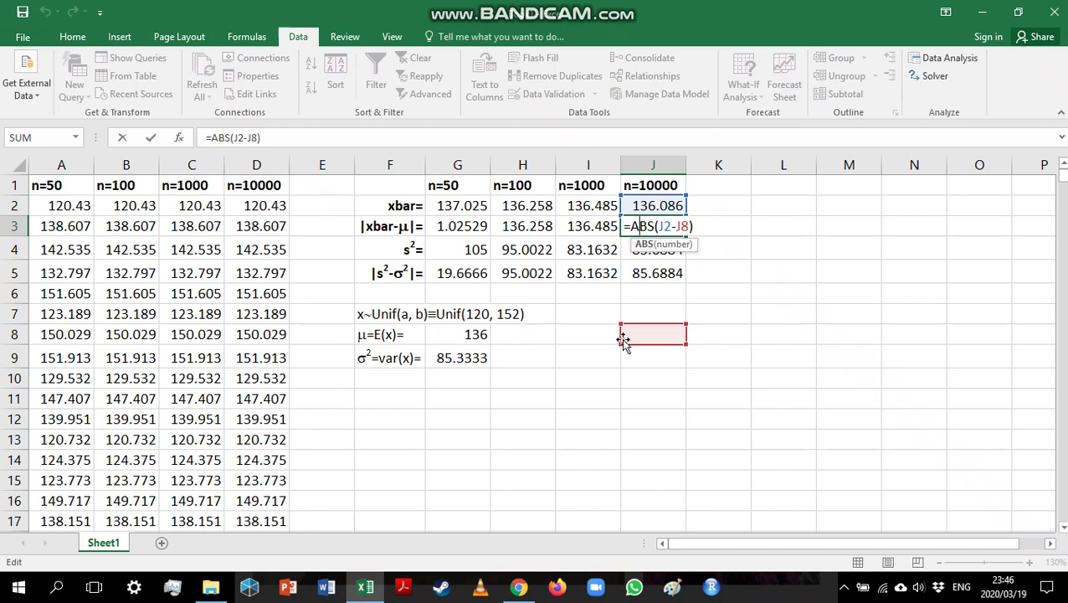
{"action": "key", "text": "Escape"}
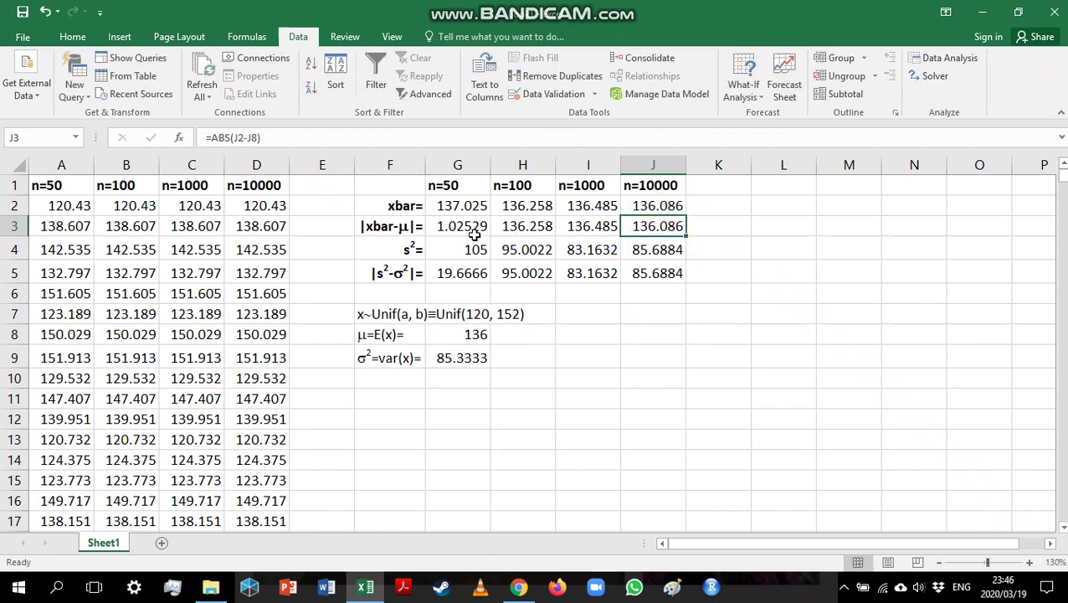
Step: Make the theoretical mean reference absolute in cell G3, giving =ABS(G2-$G$8)
{"action": "double_click", "coordinate": [471, 226]}
{"action": "left_click", "coordinate": [494, 226]}
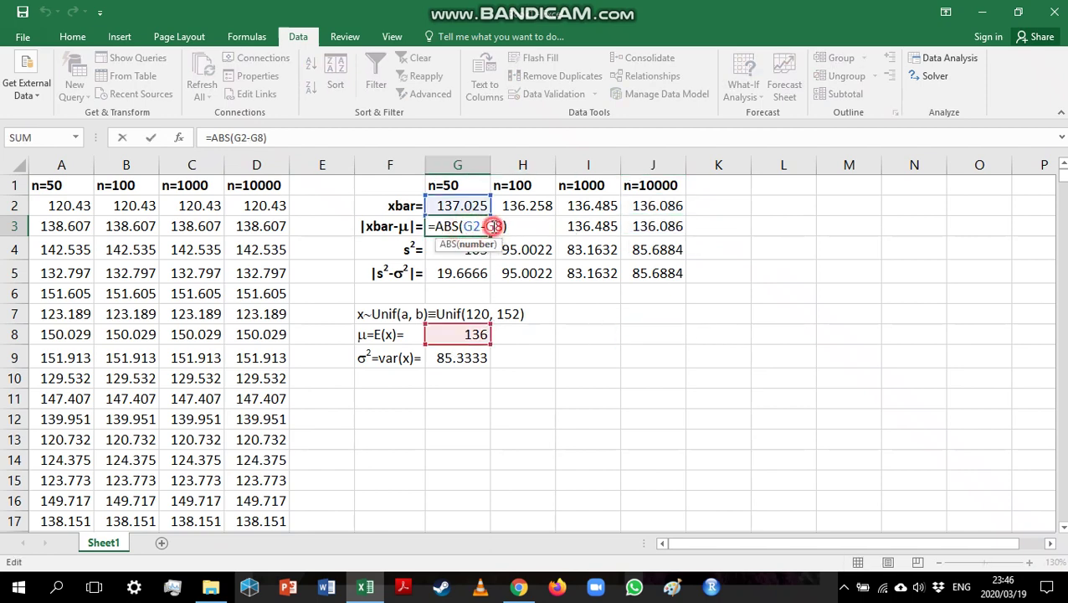
{"action": "key", "text": "F4"}
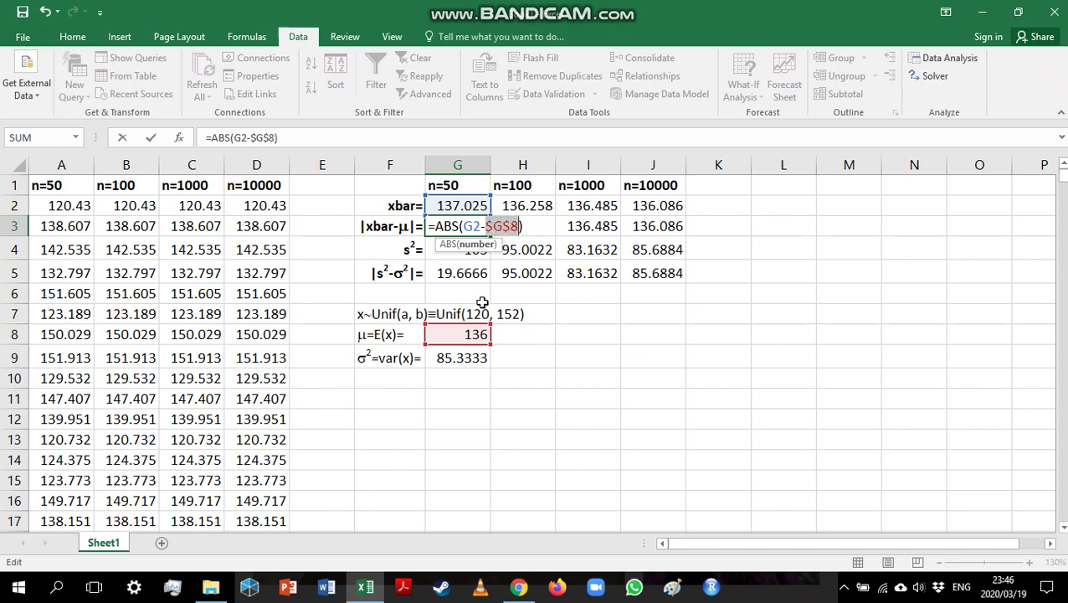
{"action": "key", "text": "Return"}
Step: Make the theoretical variance reference absolute in cell G5, giving =ABS(G4-$G$9)
{"action": "left_click", "coordinate": [485, 273]}
{"action": "double_click", "coordinate": [489, 273]}
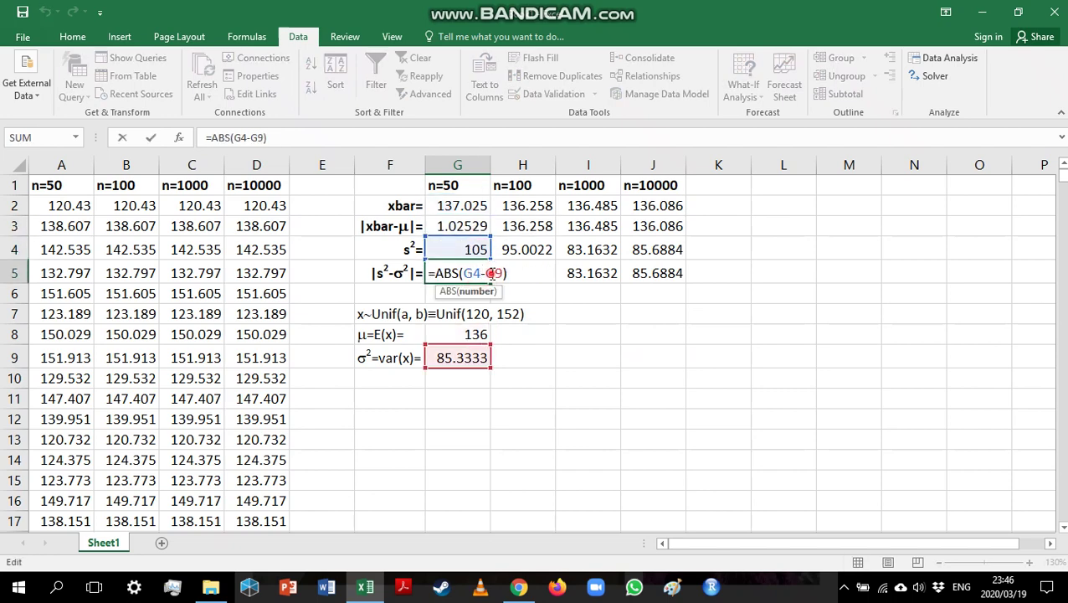
{"action": "key", "text": "F4"}
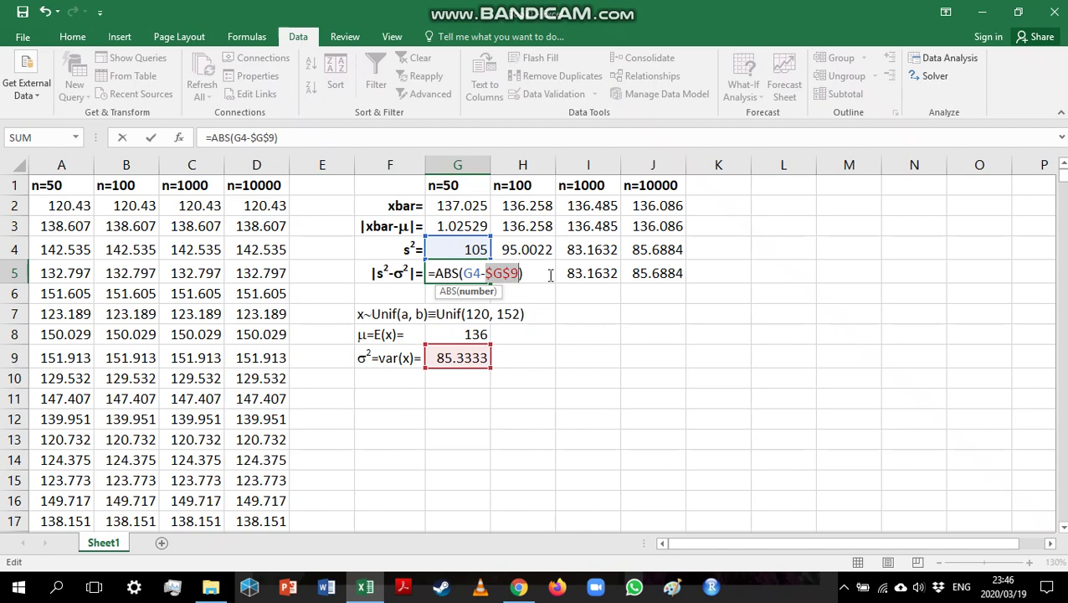
{"action": "key", "text": "Return"}
Step: Fill the corrected formulas in G2:G5 across to column J and check the copied difference formulas in J3, J5 and I3
{"action": "left_click", "coordinate": [474, 225]}
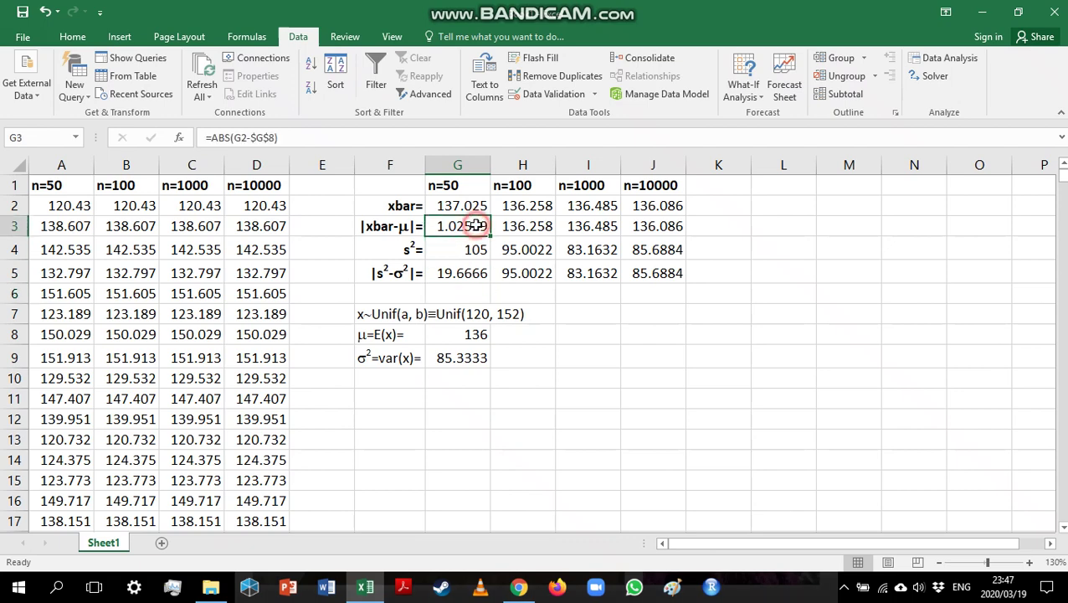
{"action": "left_click_drag", "start_coordinate": [471, 206], "coordinate": [682, 275]}
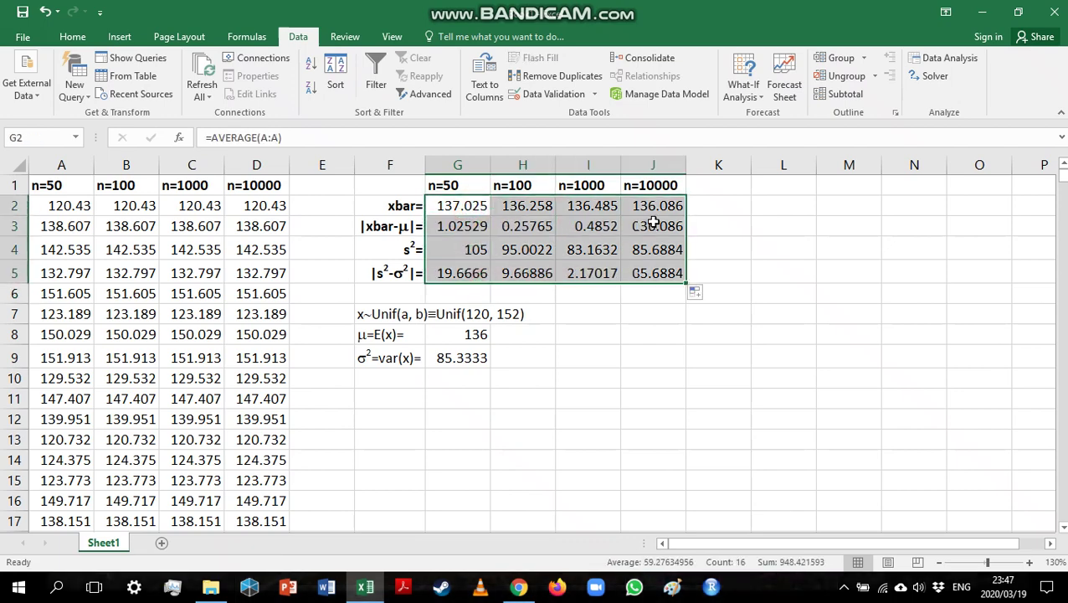
{"action": "double_click", "coordinate": [654, 226]}
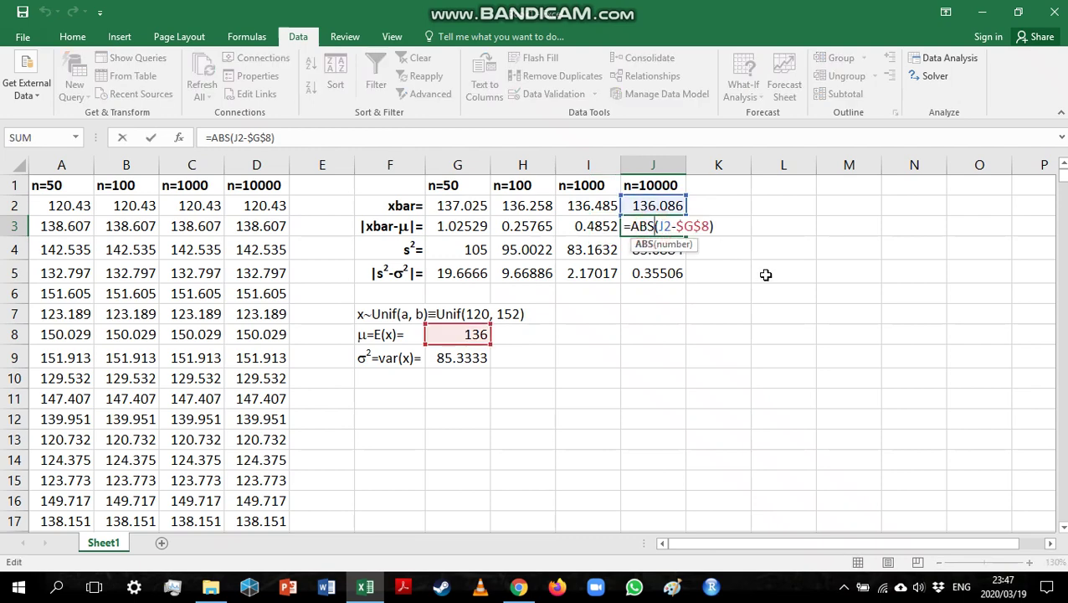
{"action": "key", "text": "Return"}
{"action": "double_click", "coordinate": [667, 275]}
{"action": "key", "text": "Return"}
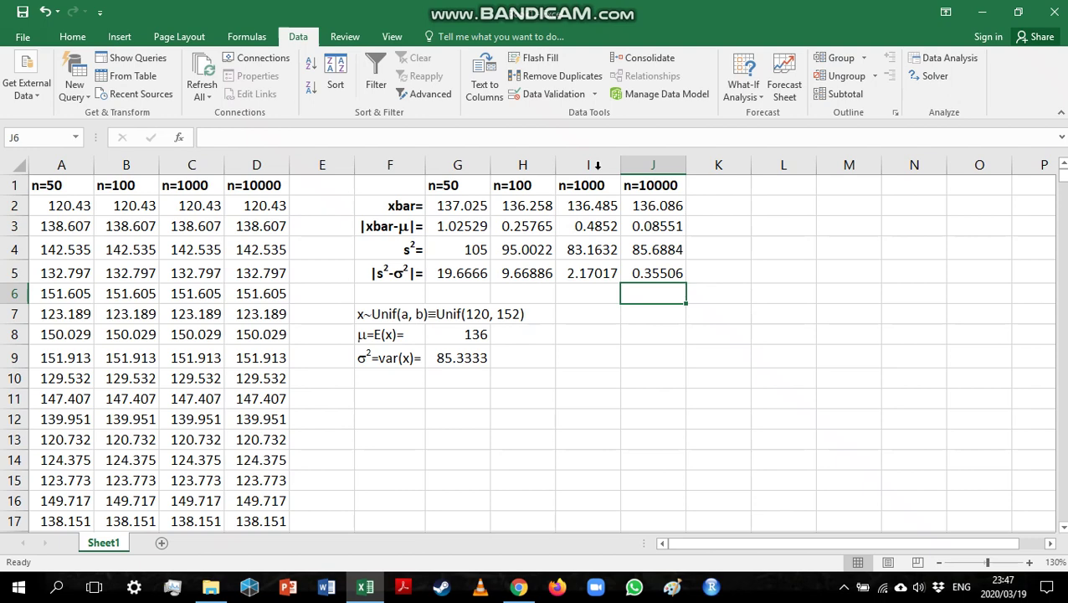
{"action": "left_click", "coordinate": [593, 222]}
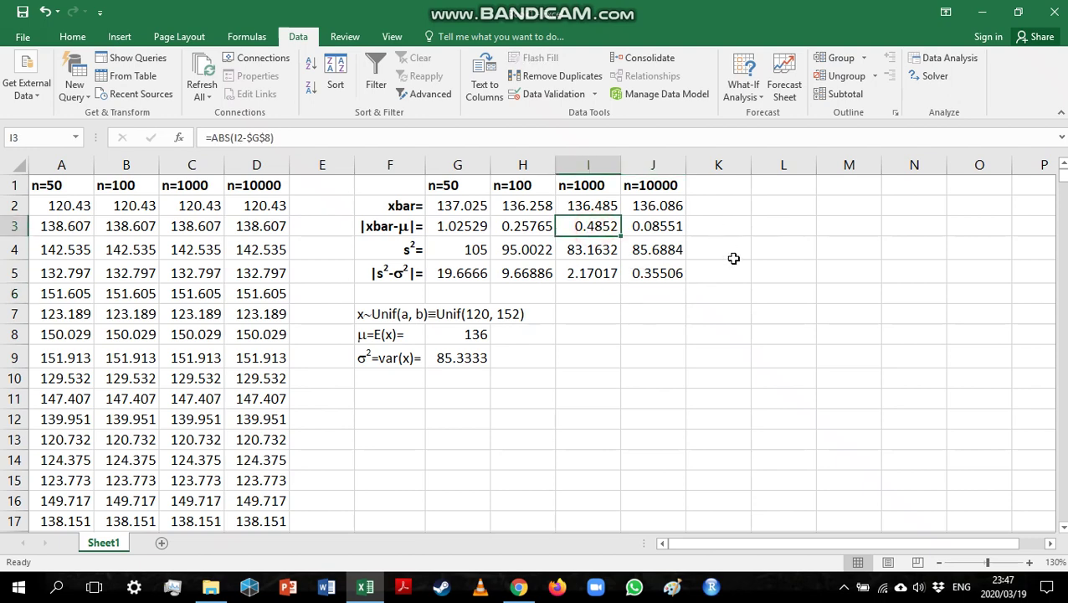